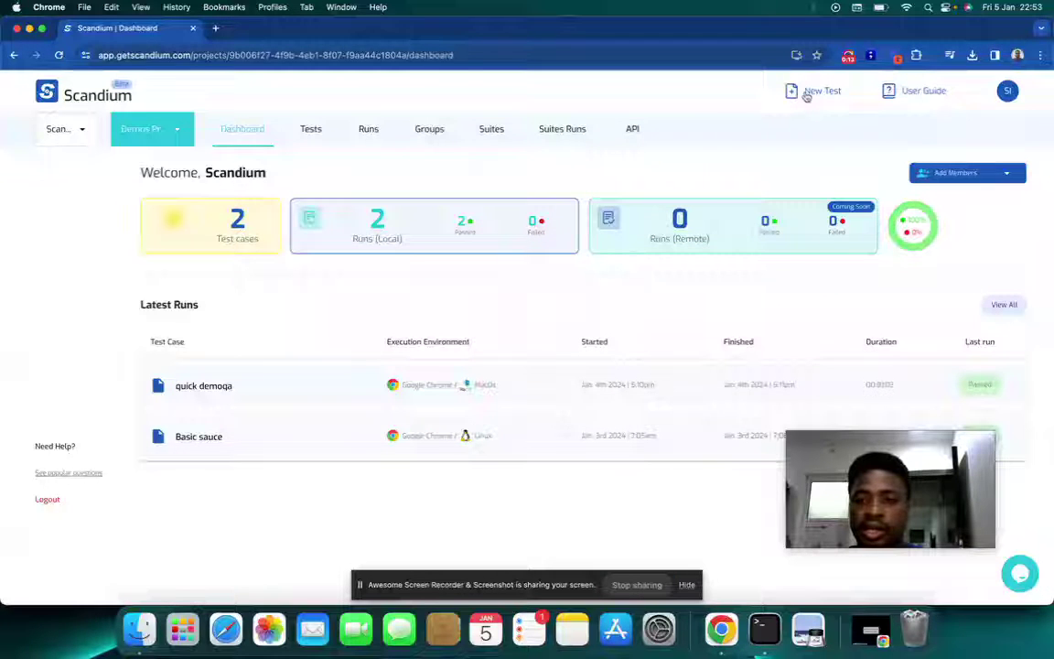
{"action": "left_click", "coordinate": [805, 95]}
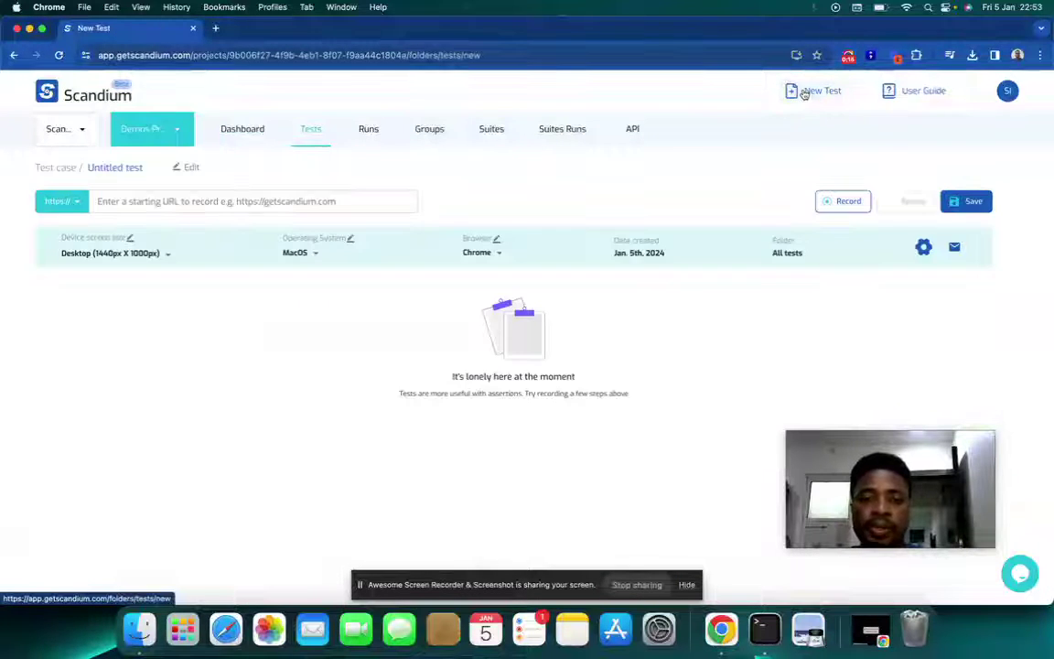
{"action": "left_click", "coordinate": [198, 202]}
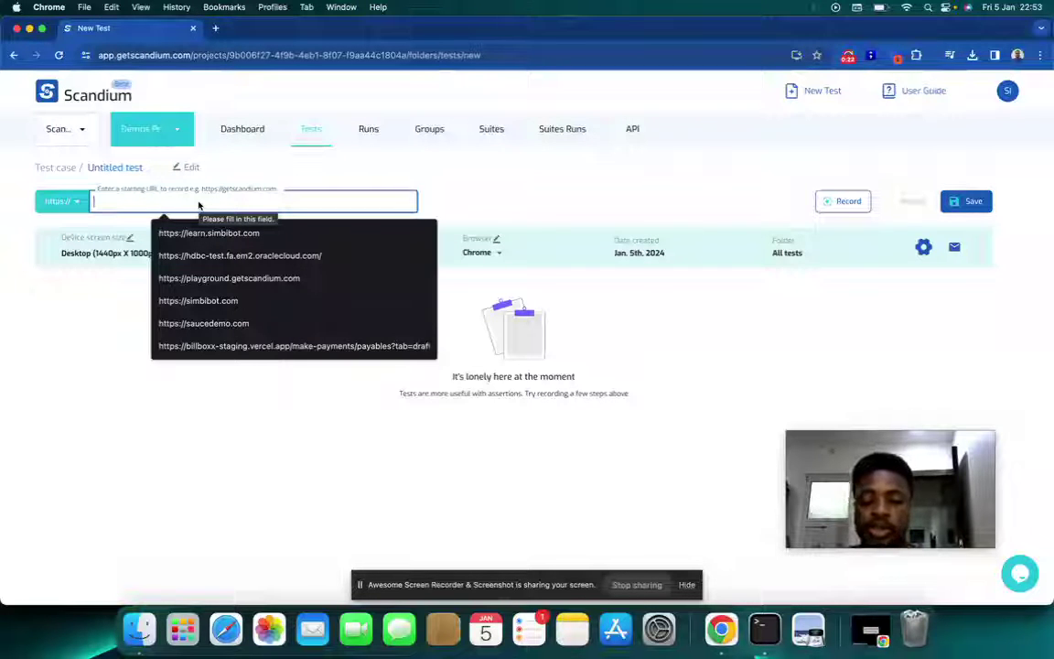
{"action": "type", "text": "htt"}
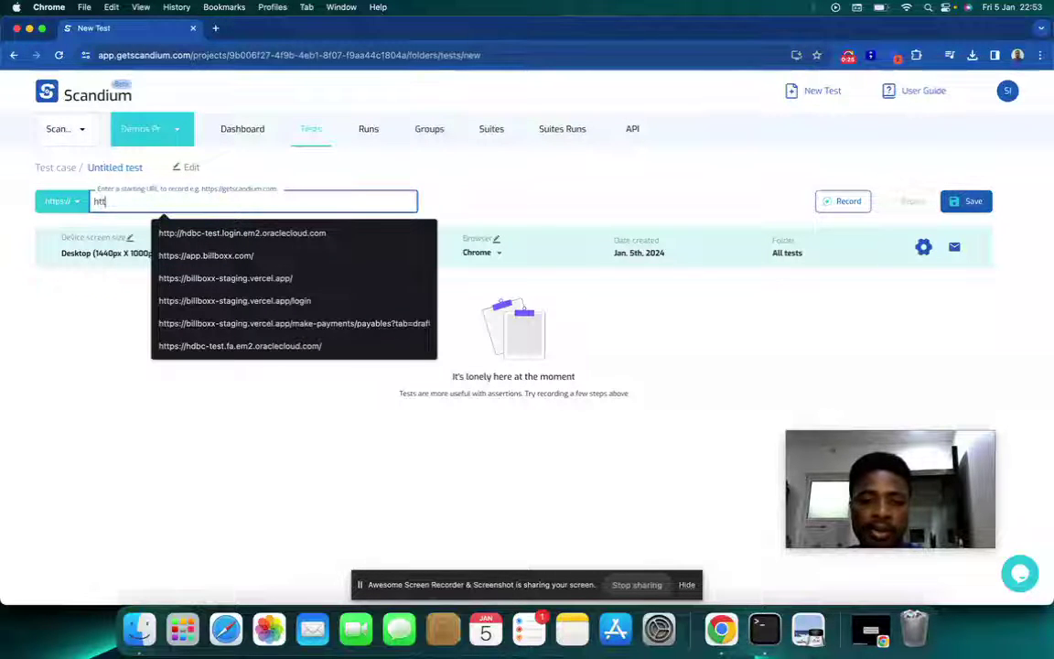
{"action": "type", "text": "ps"}
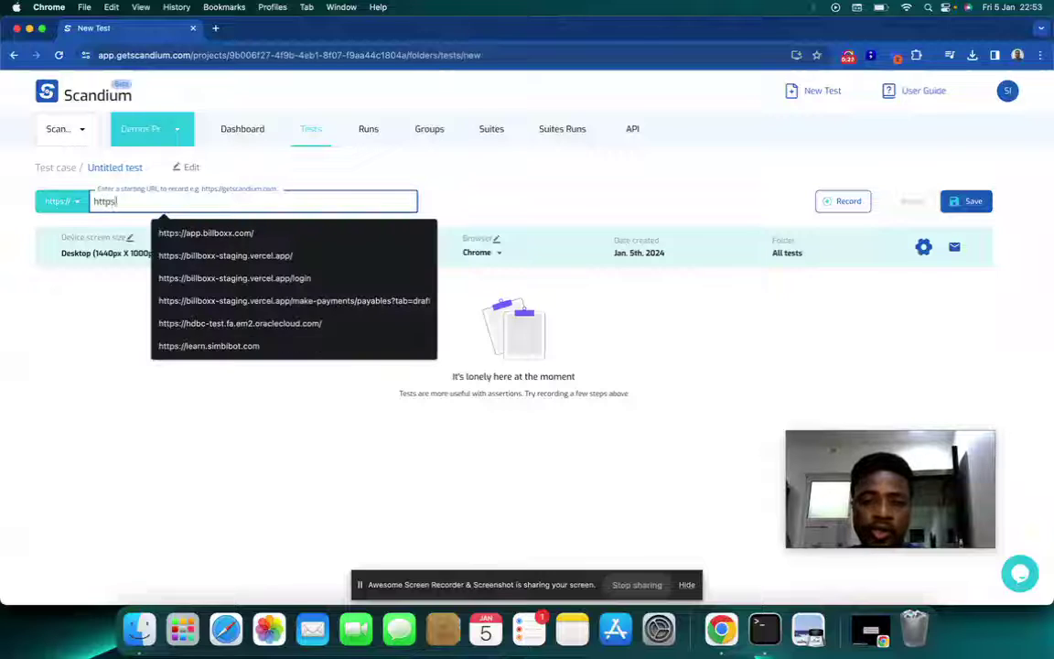
{"action": "type", "text": "://demoqa"}
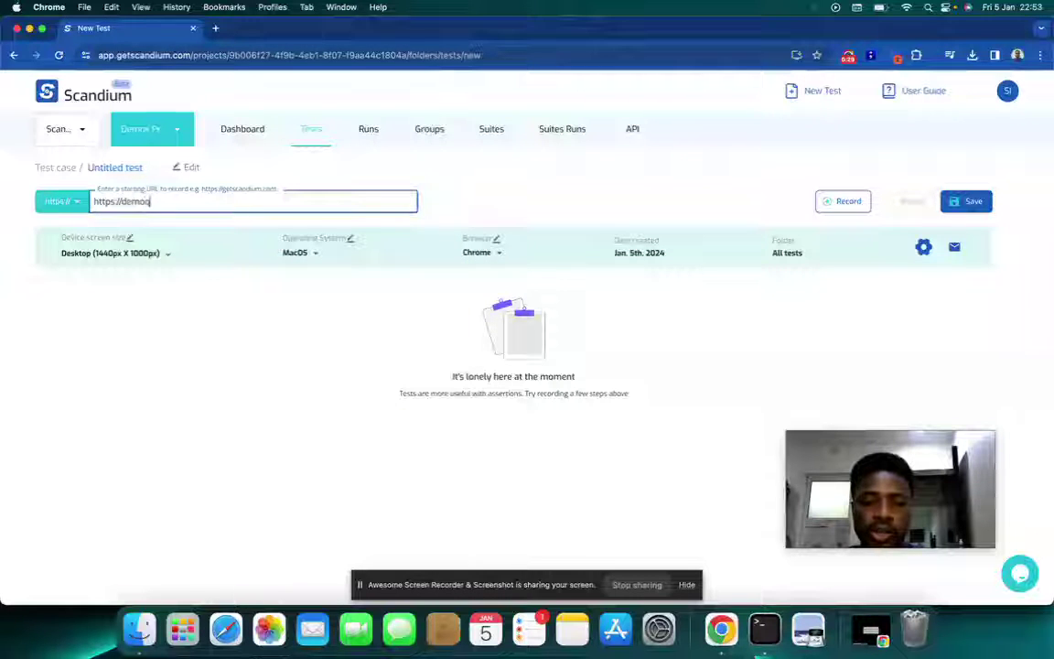
{"action": "type", "text": ".com"}
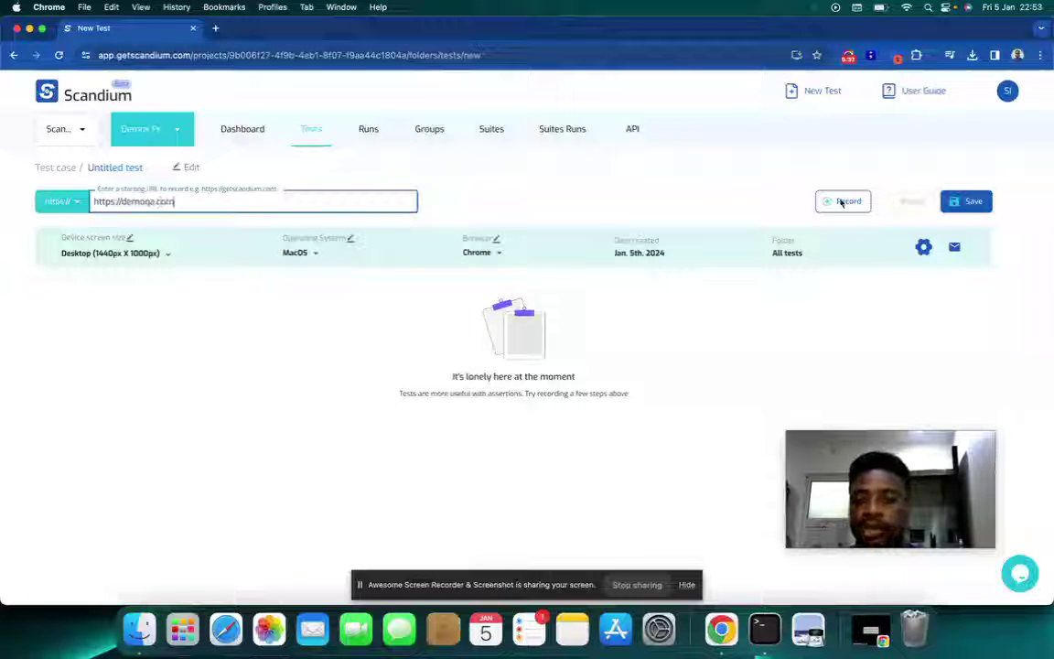
{"action": "left_click", "coordinate": [846, 205]}
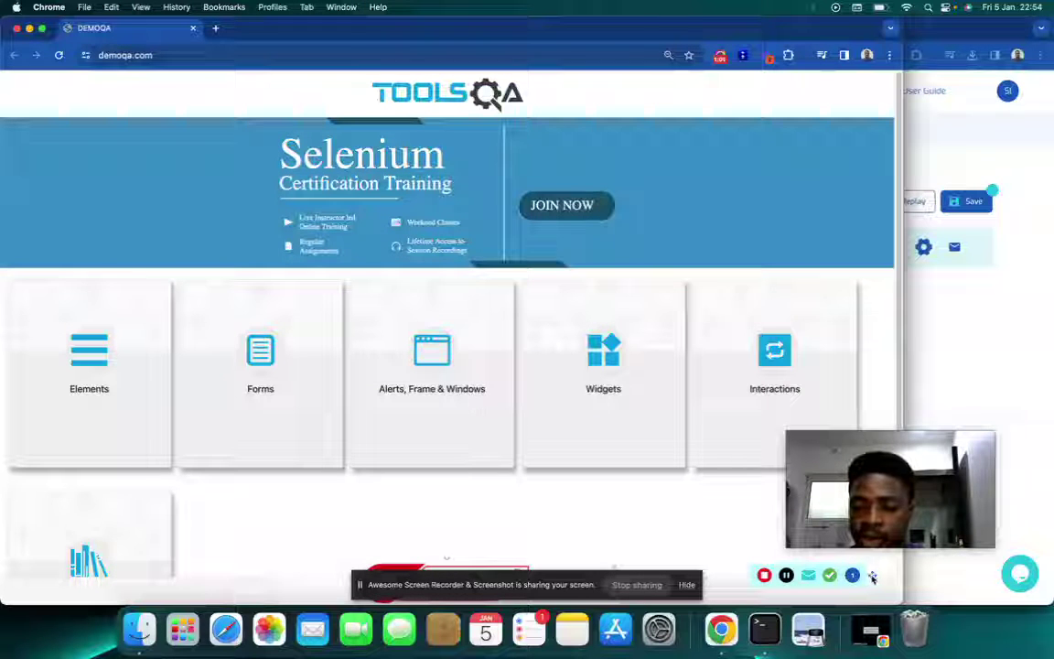
Step: Move the recorder toolbar aside while the DemoQA home page loads
{"action": "mouse_move", "coordinate": [872, 575]}
{"action": "left_mouse_down"}
{"action": "mouse_move", "coordinate": [795, 566]}
{"action": "mouse_move", "coordinate": [867, 574]}
{"action": "left_mouse_up"}
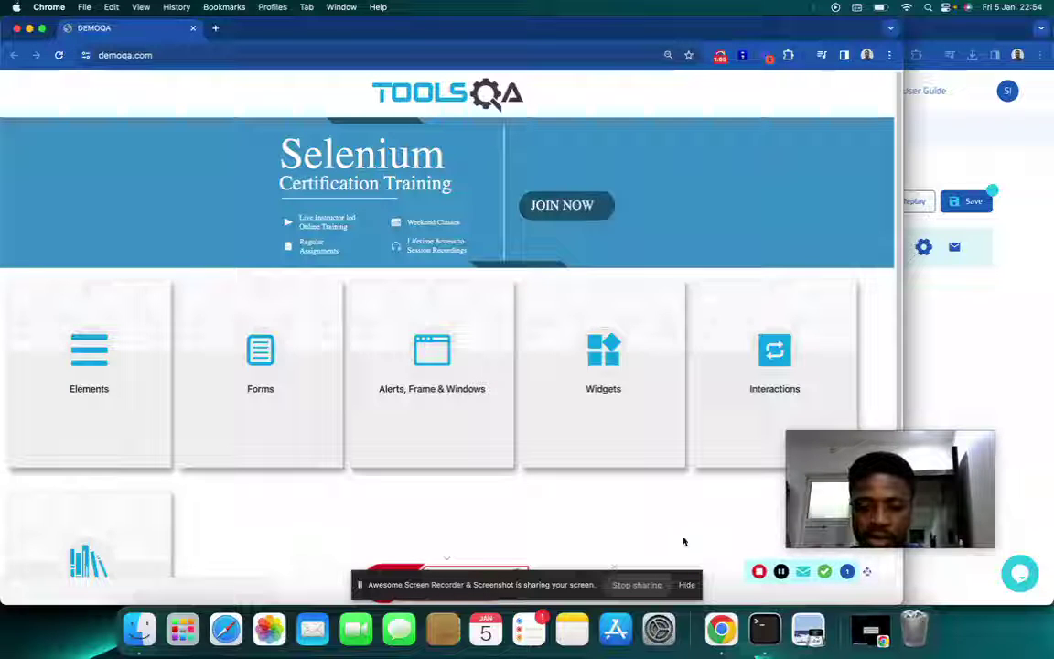
Step: Go to Forms, then Practice Form, and select the First Name field
{"action": "left_click", "coordinate": [259, 390]}
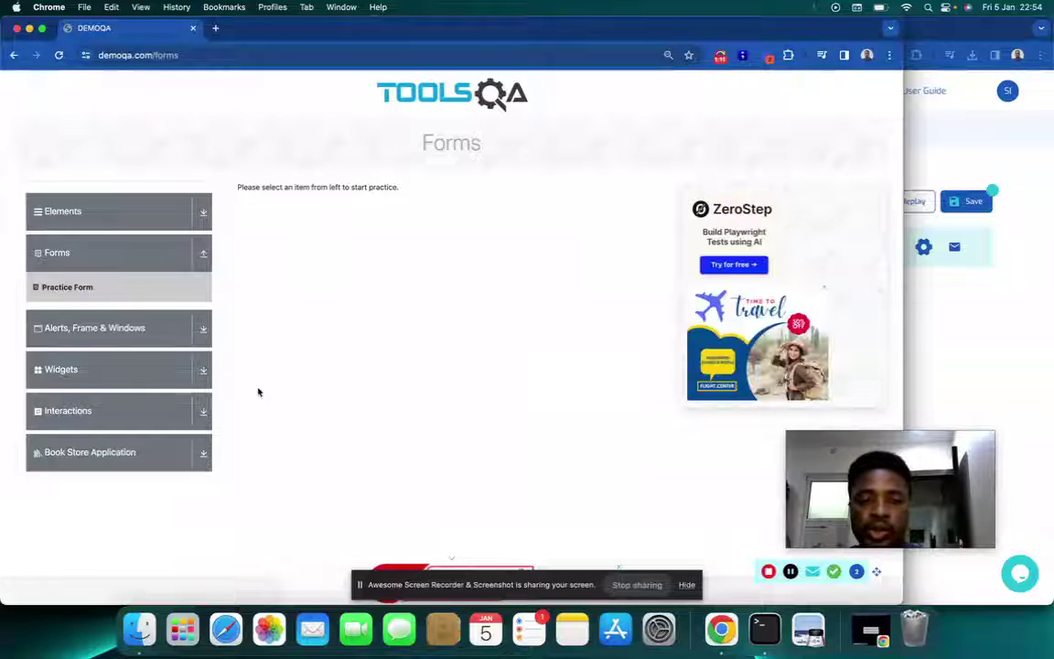
{"action": "left_click", "coordinate": [79, 287]}
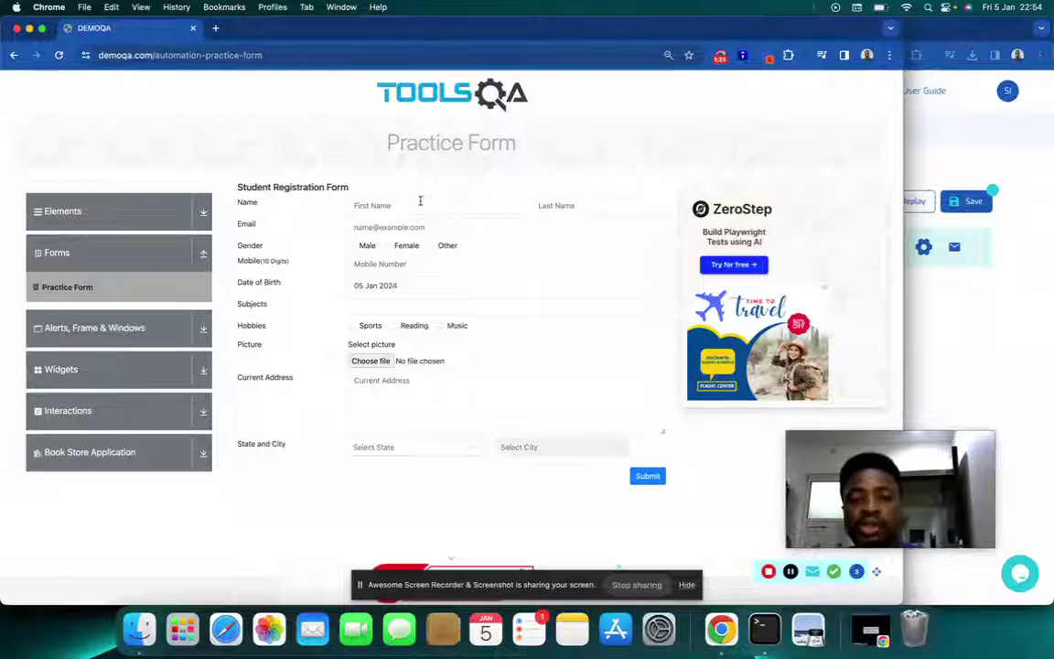
{"action": "left_click", "coordinate": [420, 205]}
{"action": "type", "text": "Sod"}
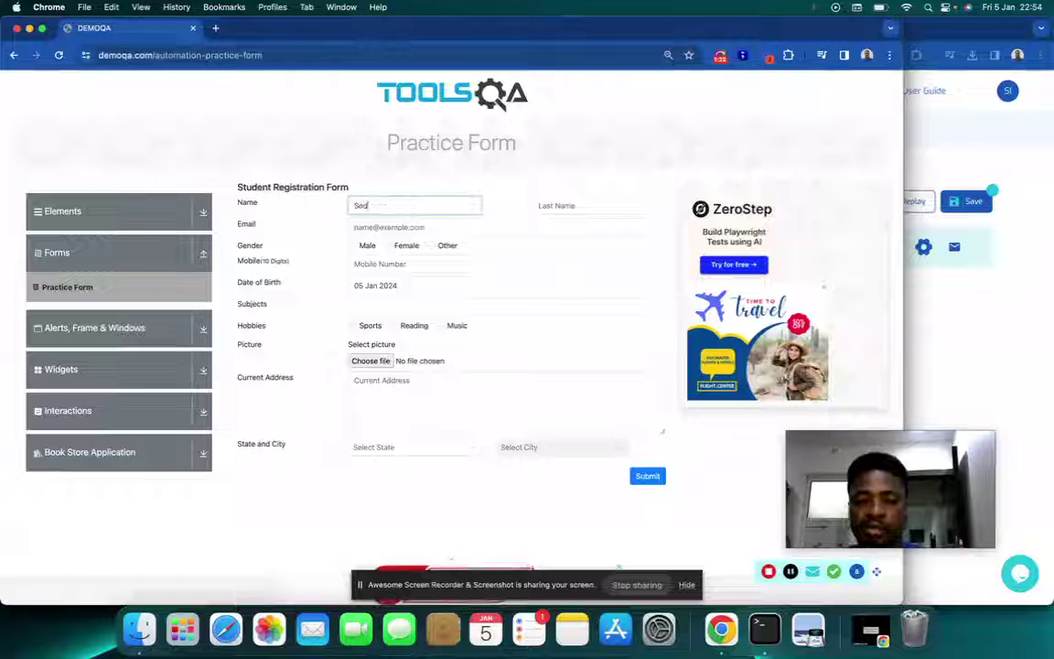
{"action": "type", "text": "eeq"}
{"action": "key", "text": "Tab"}
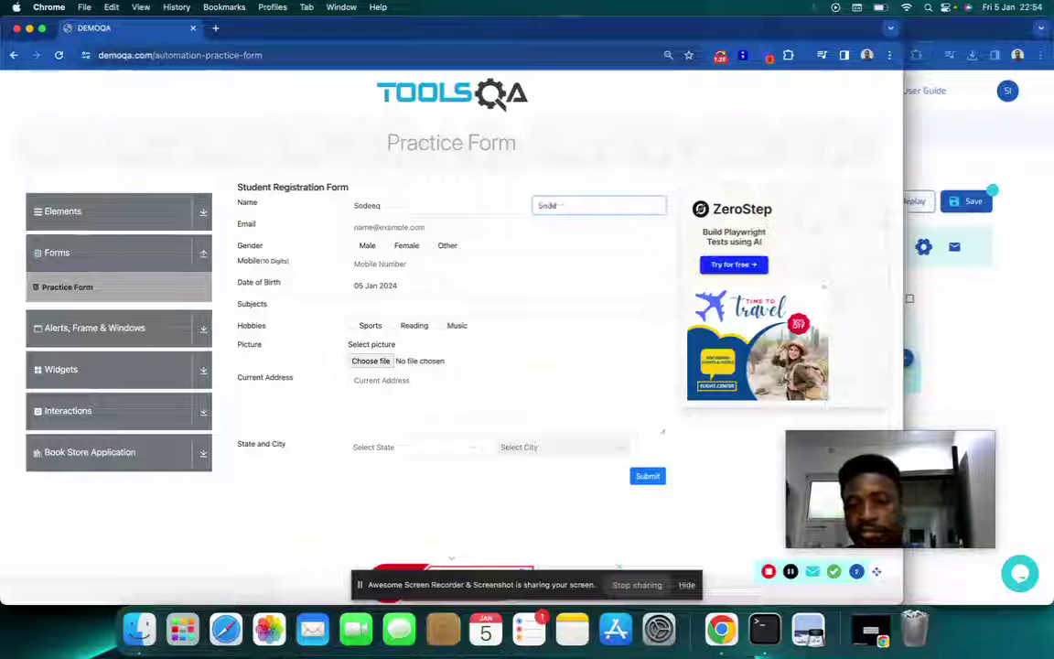
{"action": "type", "text": "Sodeeq"}
{"action": "left_click", "coordinate": [380, 229]}
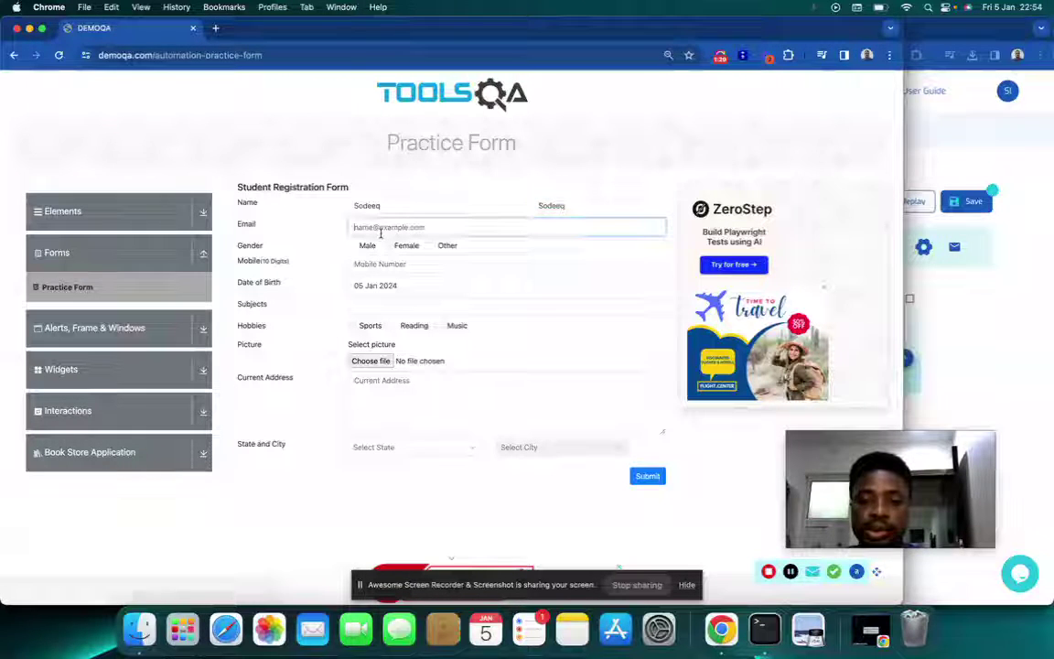
{"action": "type", "text": "sdk"}
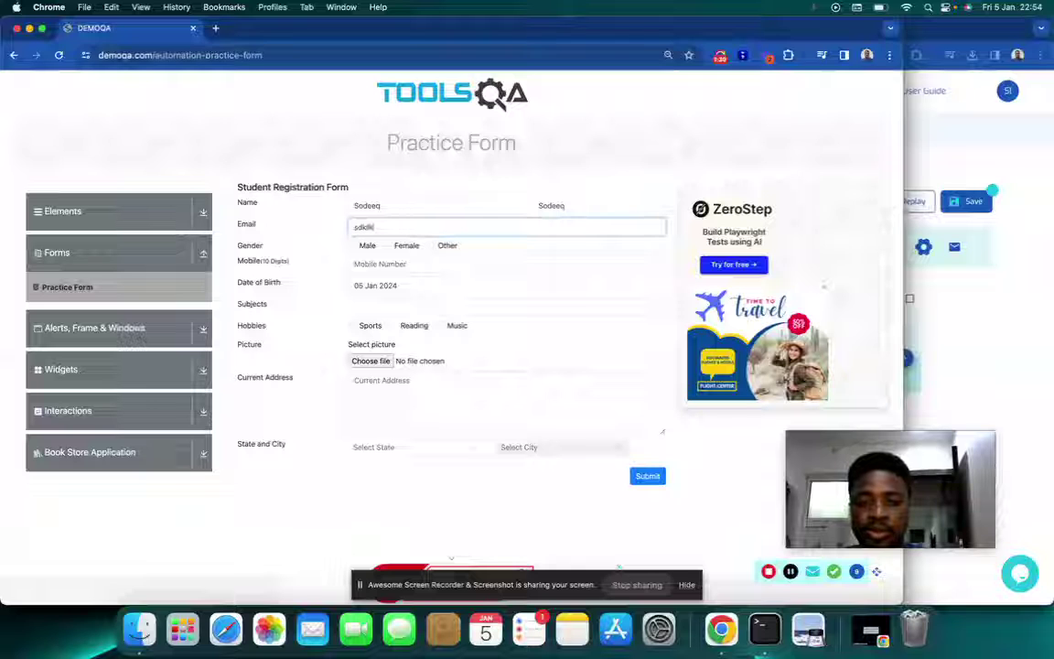
{"action": "type", "text": "@sdk.co"}
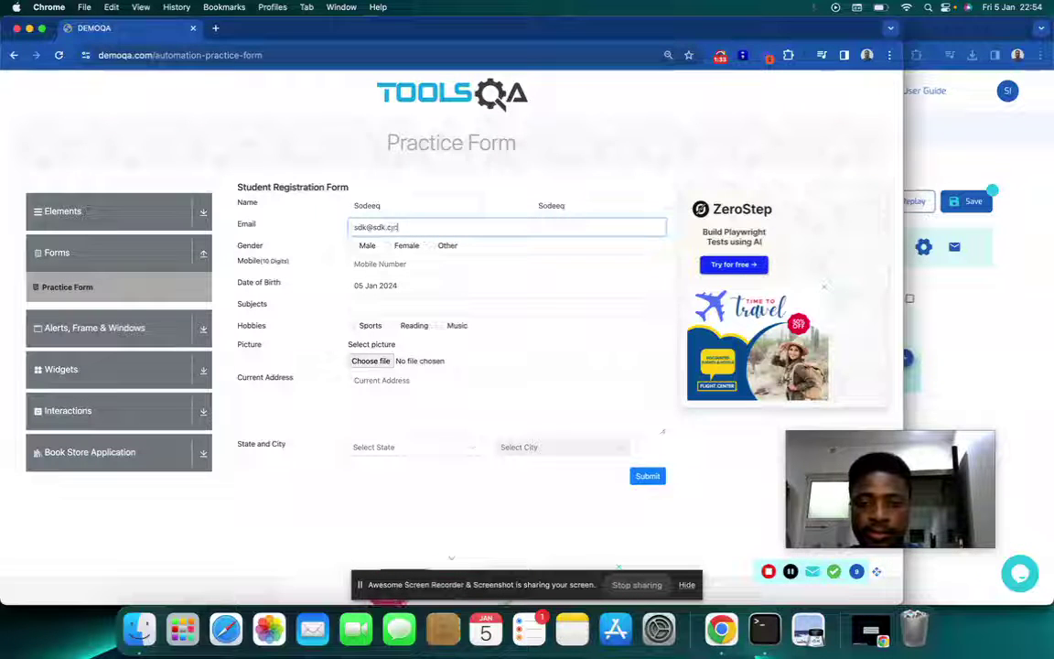
{"action": "type", "text": "m"}
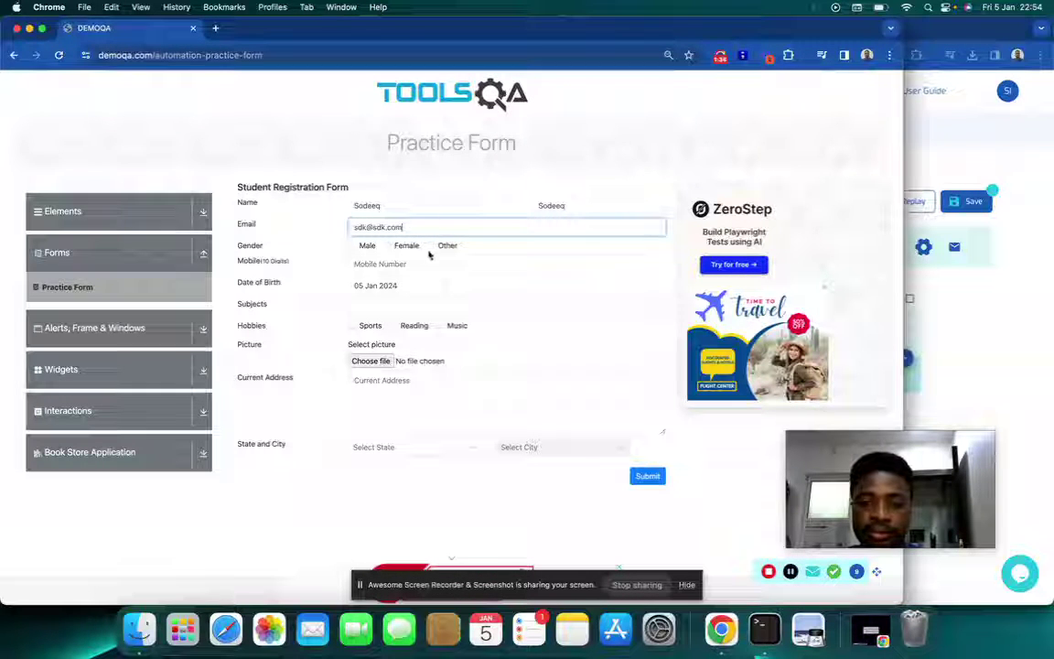
{"action": "left_click", "coordinate": [388, 246]}
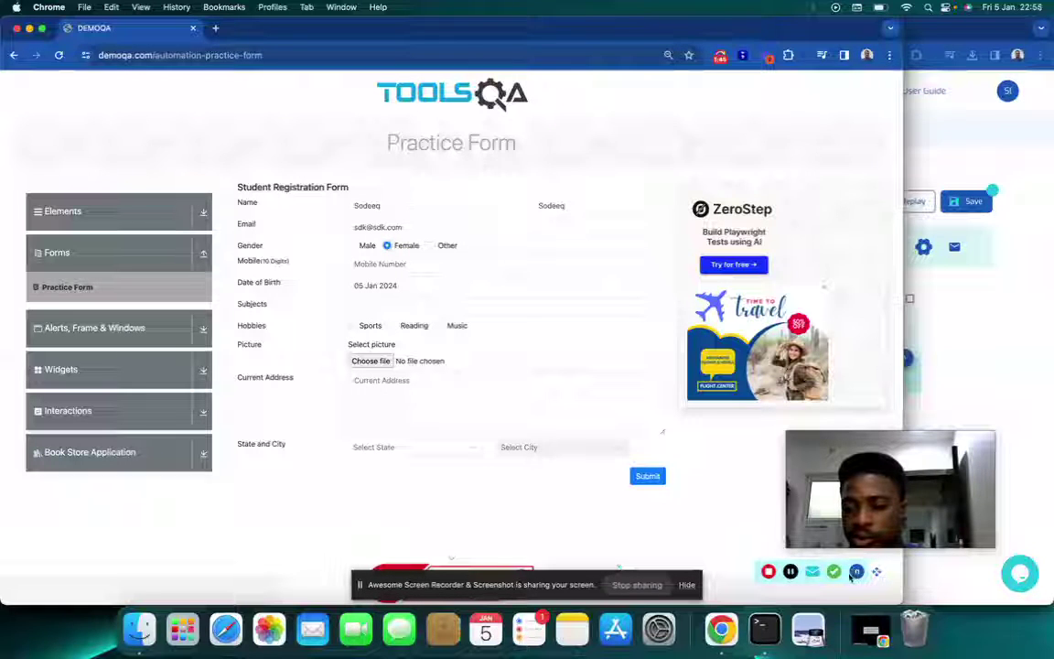
Step: Enter mobile number 092088 and set the birth date to 25 Jan 2024
{"action": "left_click", "coordinate": [403, 264]}
{"action": "type", "text": "09"}
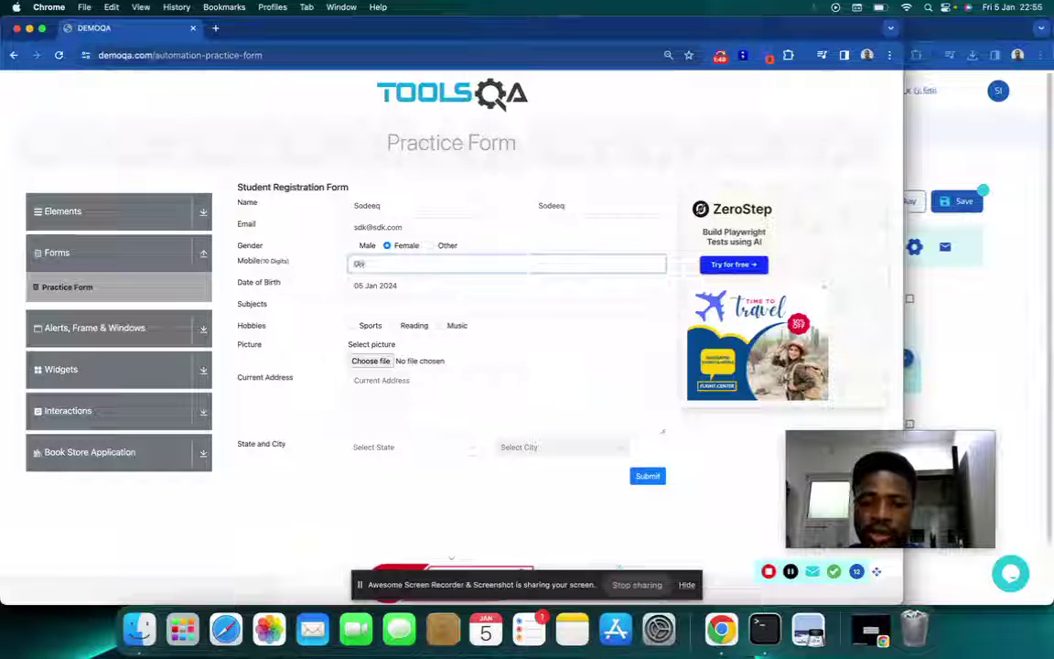
{"action": "type", "text": "2088"}
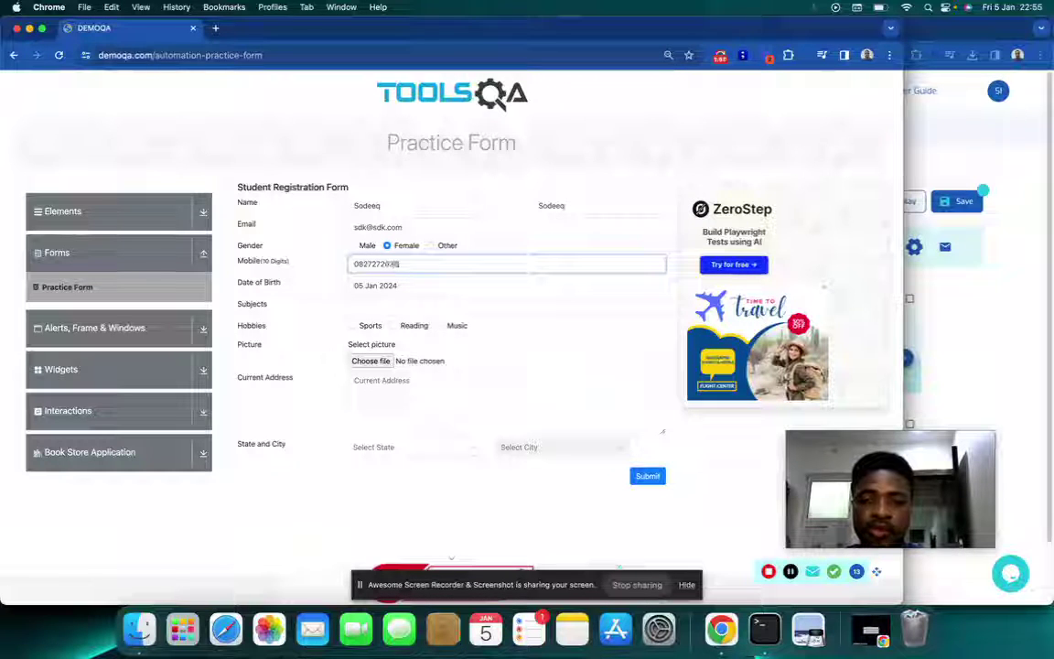
{"action": "left_click", "coordinate": [421, 285]}
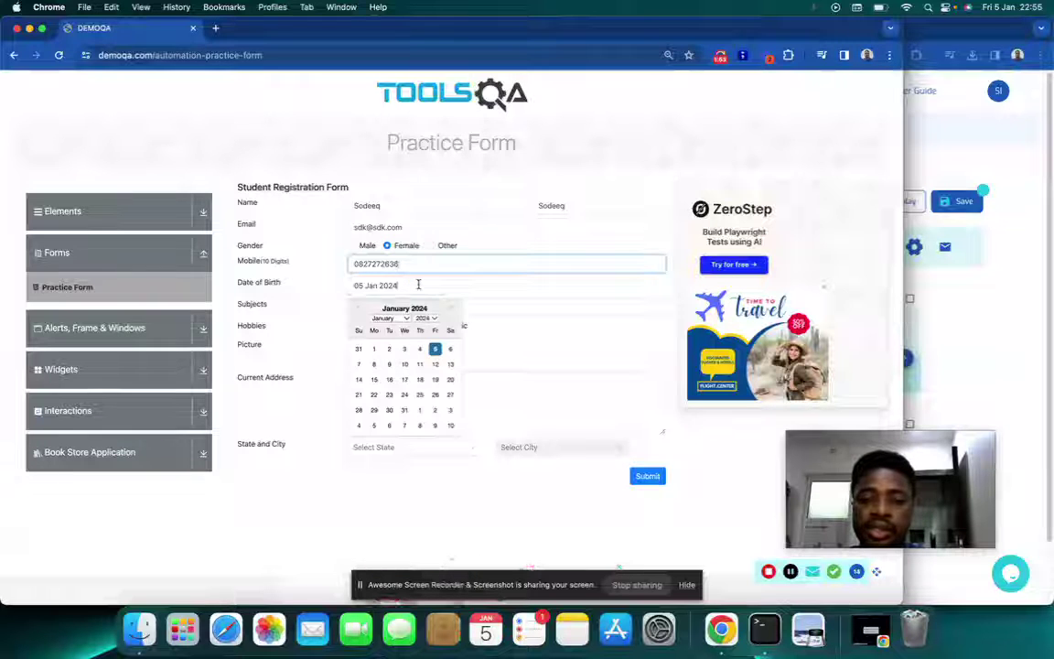
{"action": "left_click", "coordinate": [419, 395]}
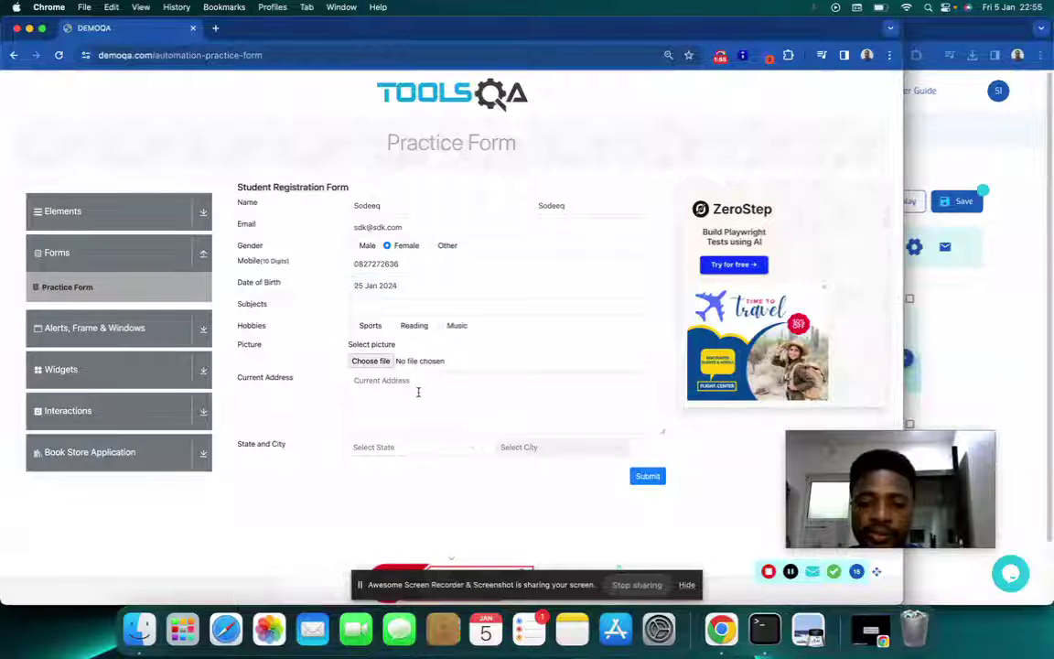
Step: Add English as a subject and tick the Sports and Reading hobbies
{"action": "left_click", "coordinate": [389, 307]}
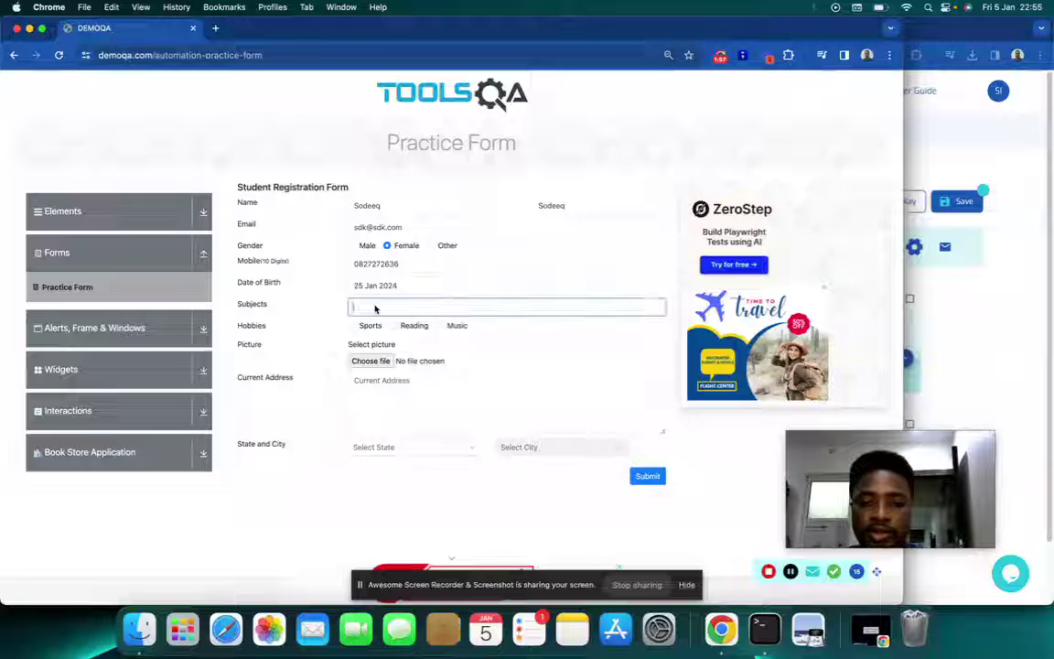
{"action": "type", "text": "engli"}
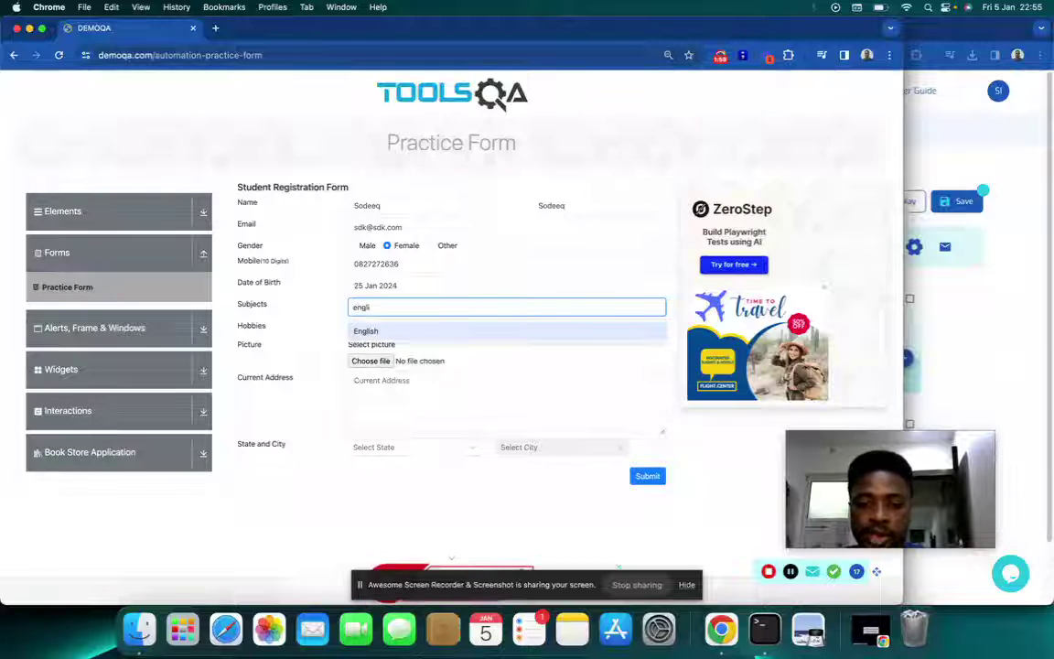
{"action": "left_click", "coordinate": [366, 331]}
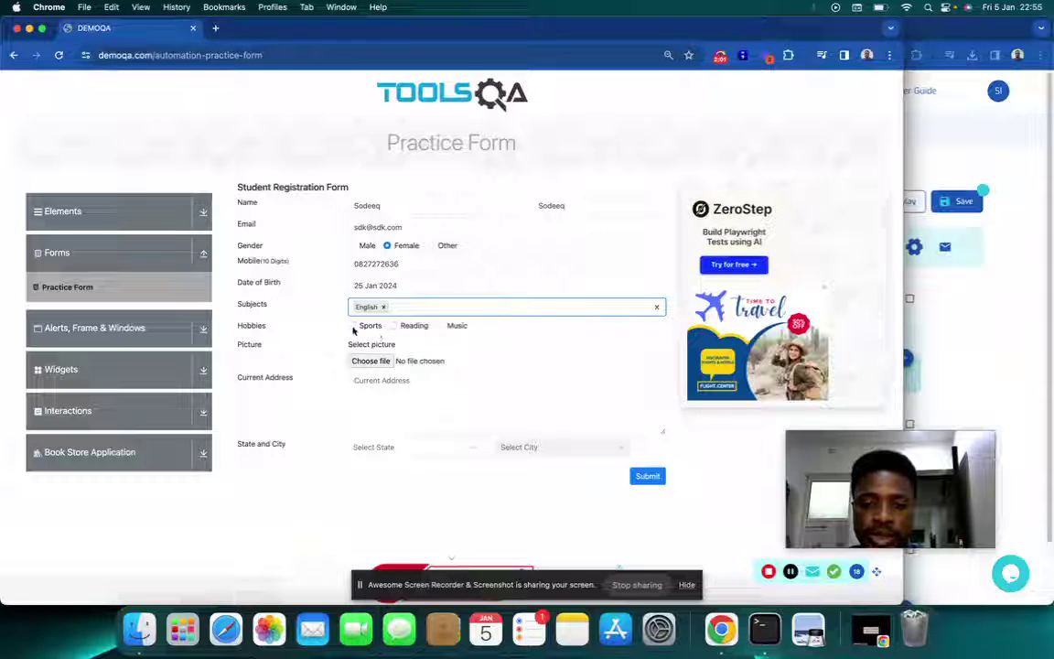
{"action": "left_click", "coordinate": [377, 328]}
{"action": "left_click", "coordinate": [397, 326]}
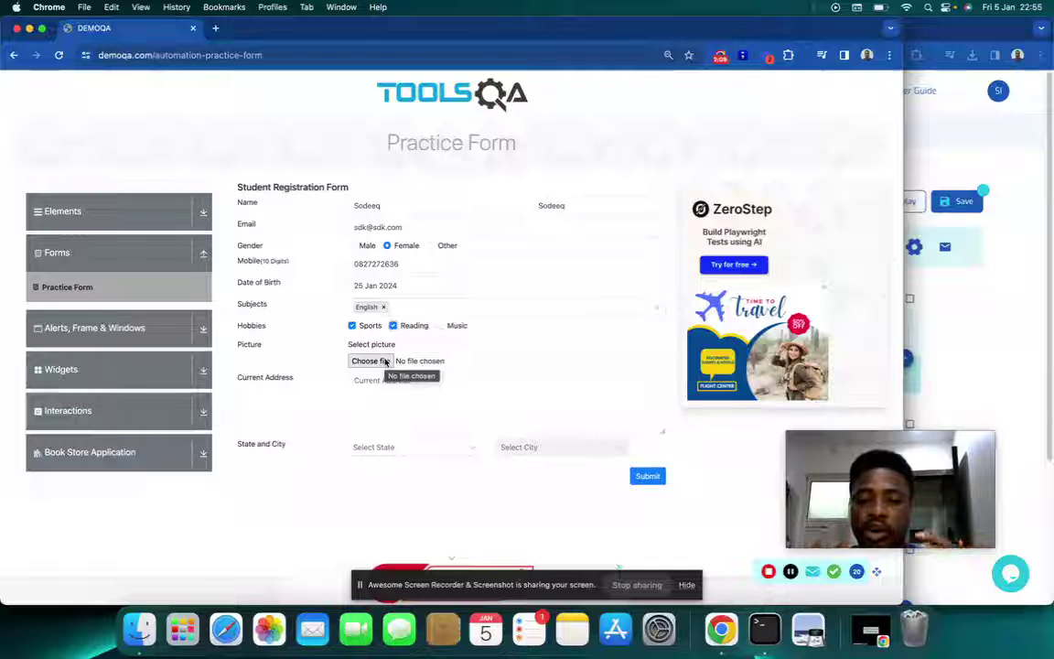
Step: Attach the screenshot as the picture and enter address '12 address road'
{"action": "left_click", "coordinate": [386, 362]}
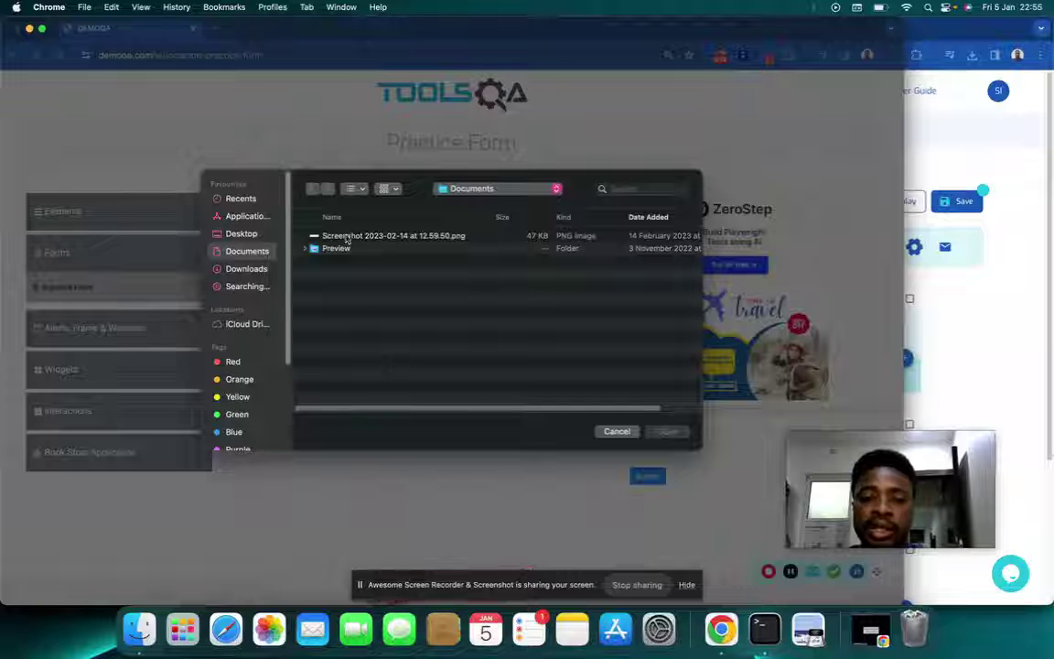
{"action": "double_click", "coordinate": [384, 236]}
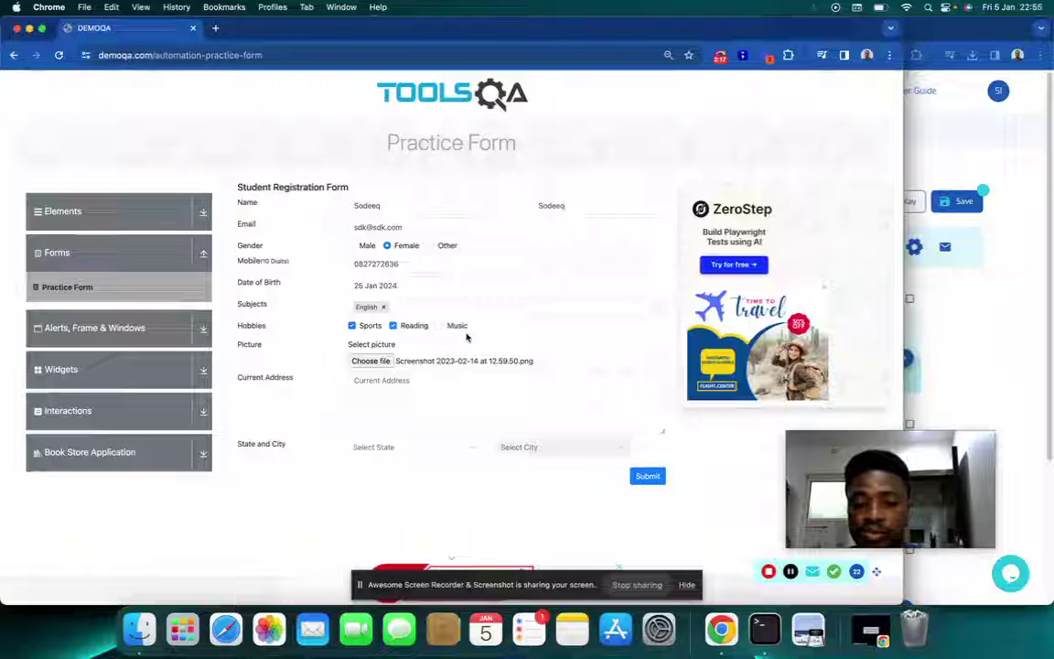
{"action": "left_click", "coordinate": [411, 388]}
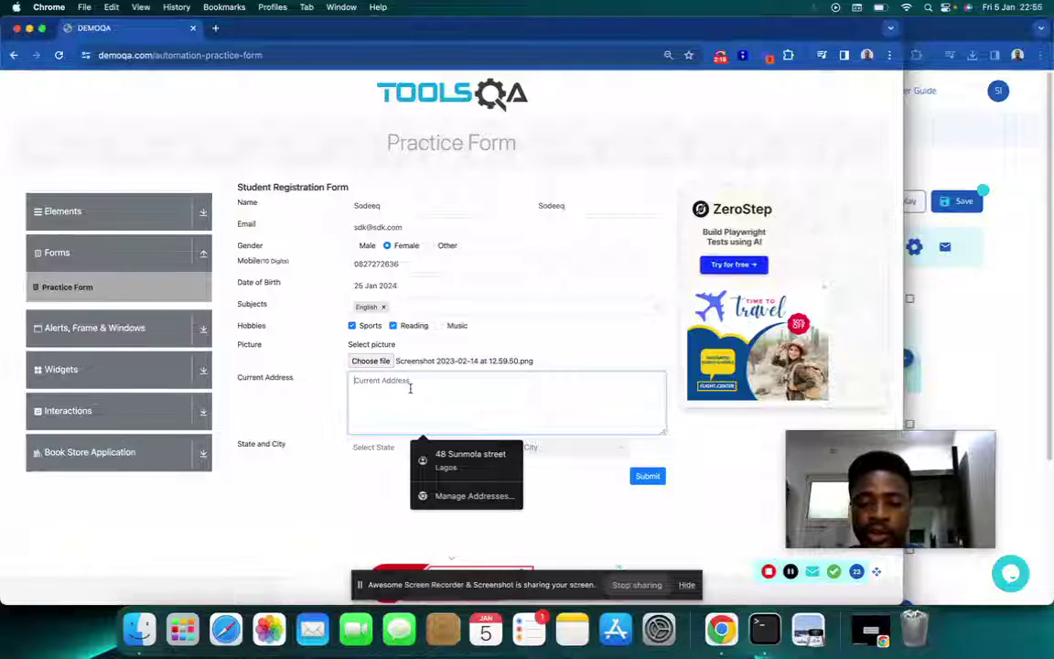
{"action": "type", "text": "12 a"}
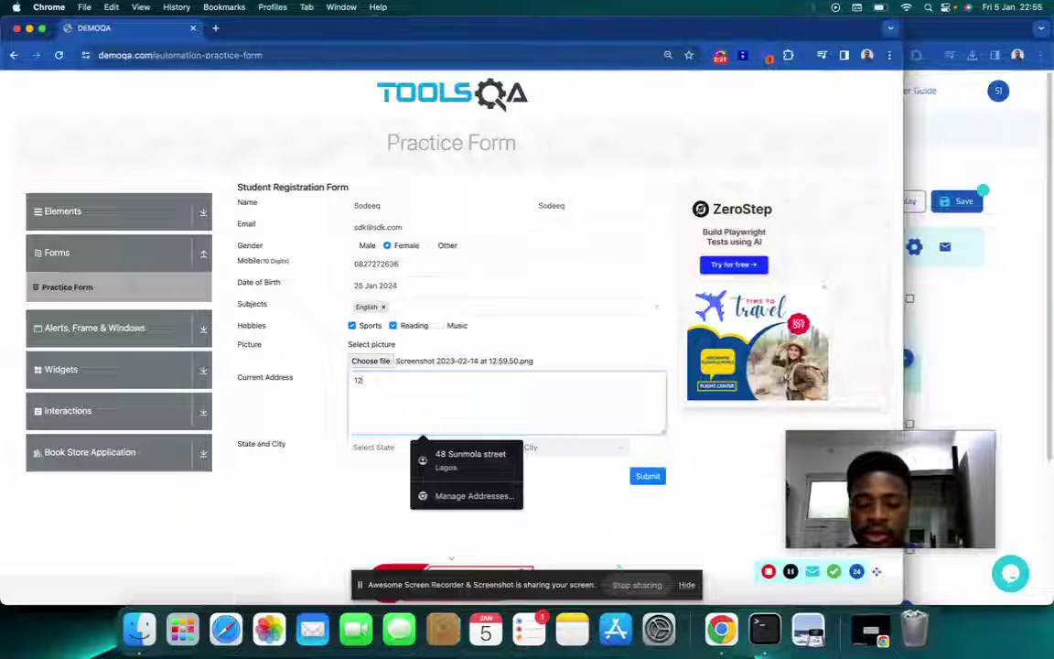
{"action": "type", "text": "ddres"}
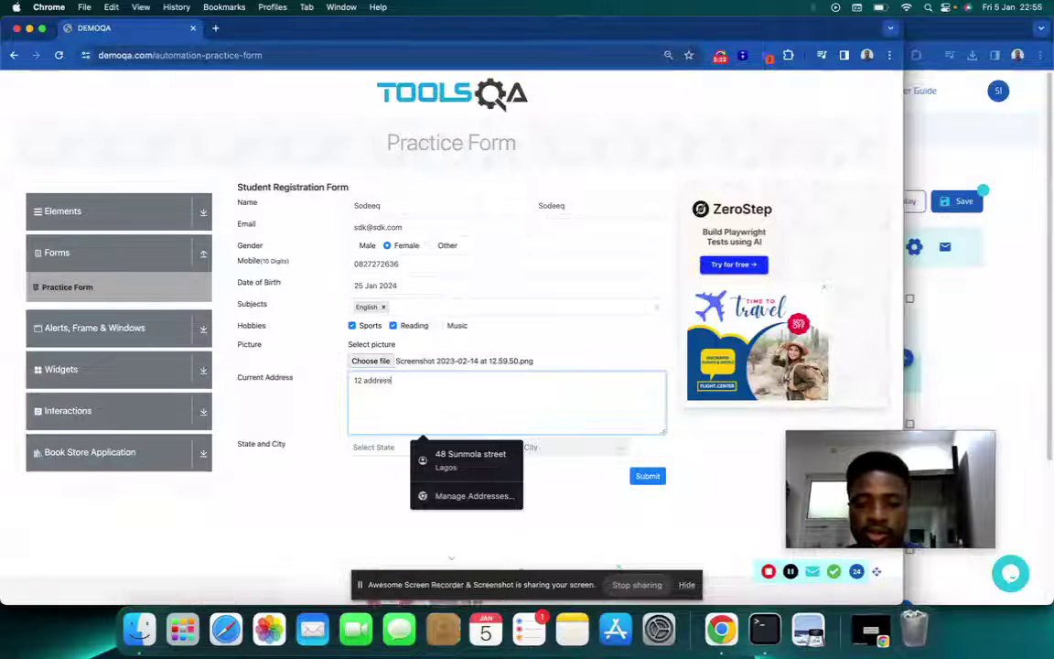
{"action": "type", "text": "s"}
{"action": "type", "text": " ro"}
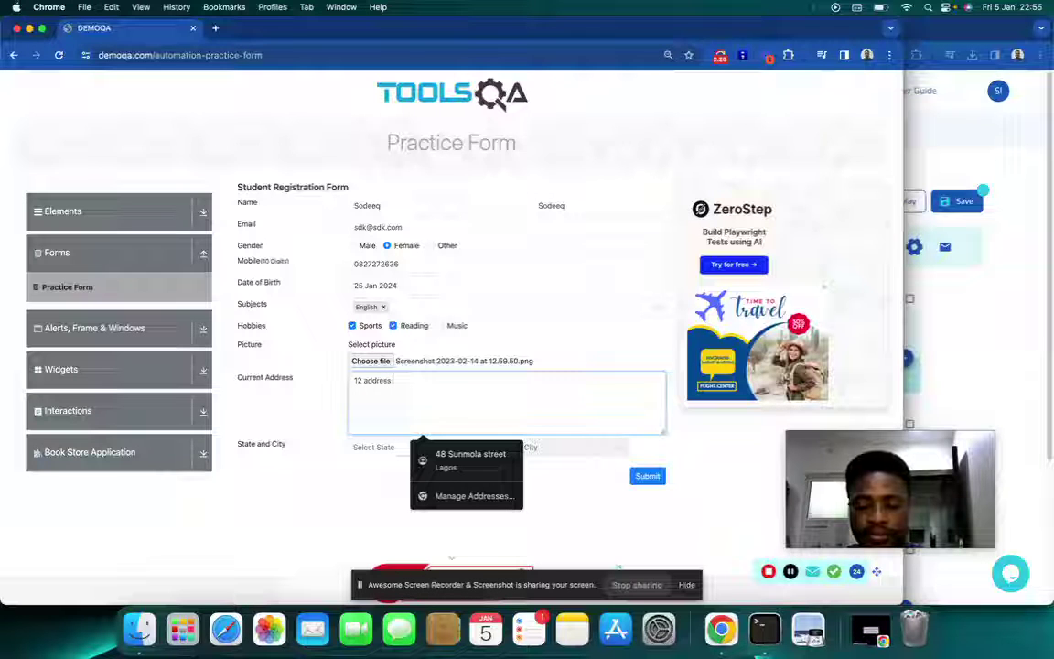
{"action": "type", "text": "ad"}
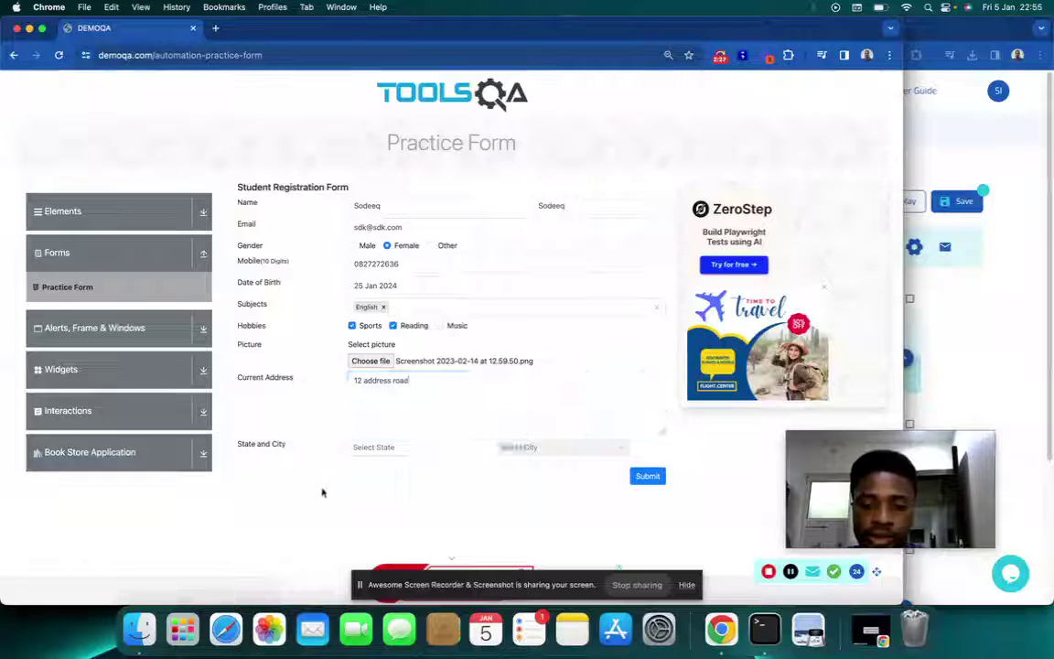
Step: Select state NCR and city Gurgaon, then submit the form
{"action": "left_click", "coordinate": [473, 448]}
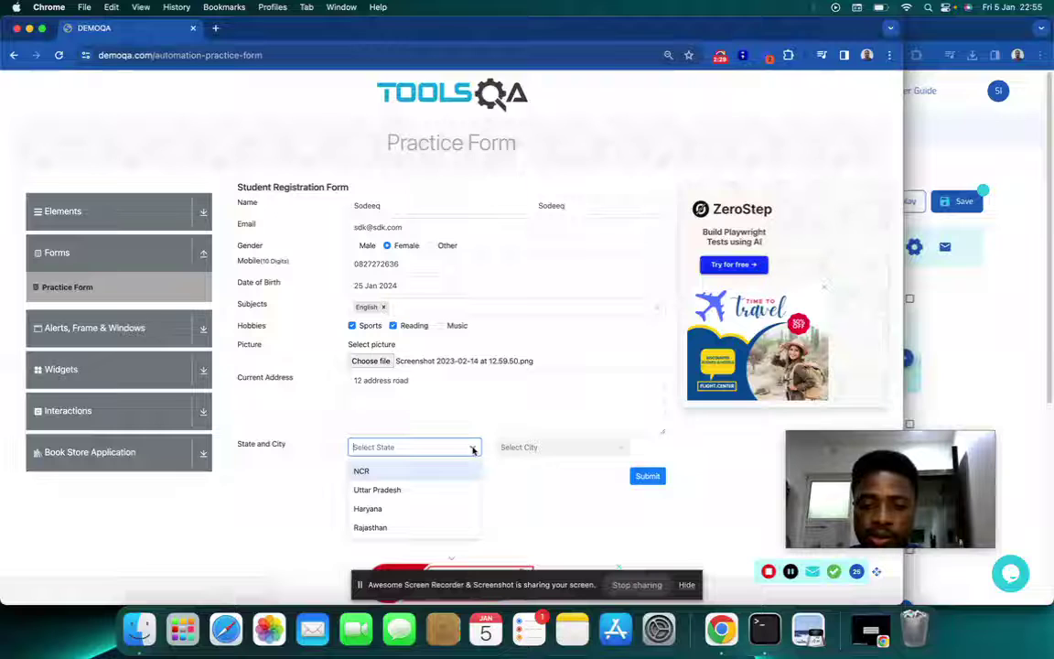
{"action": "left_click", "coordinate": [366, 472]}
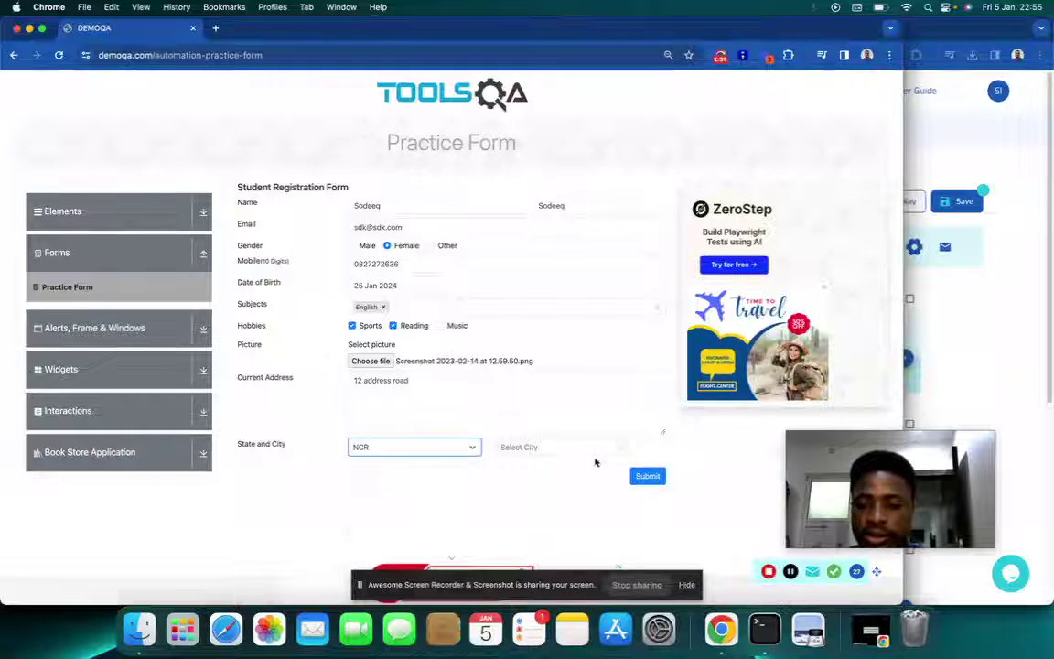
{"action": "left_click", "coordinate": [620, 447]}
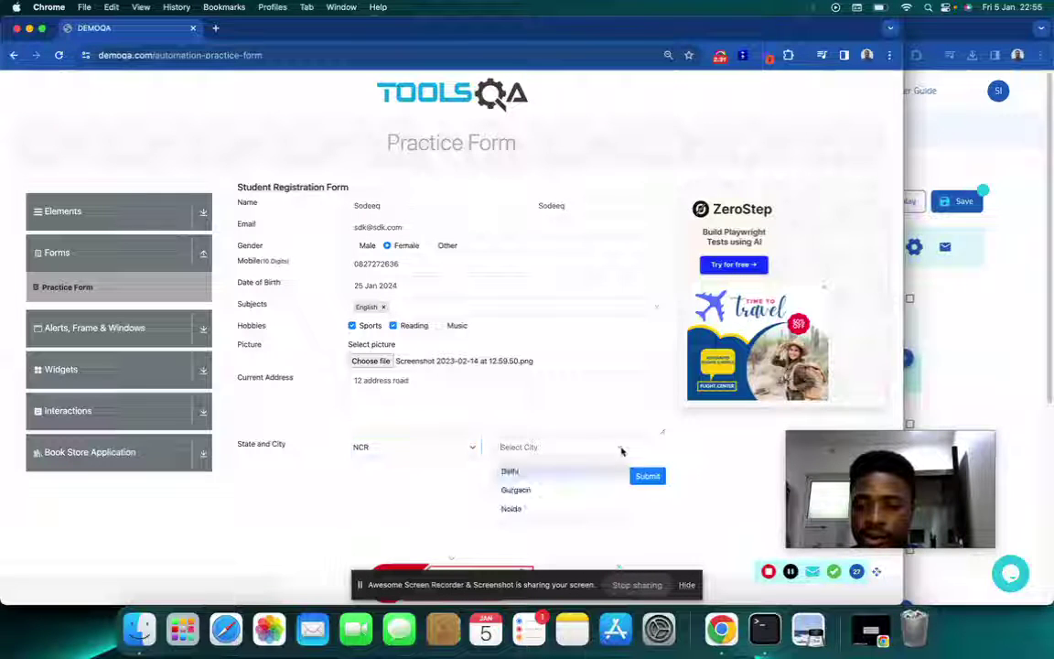
{"action": "left_click", "coordinate": [515, 489]}
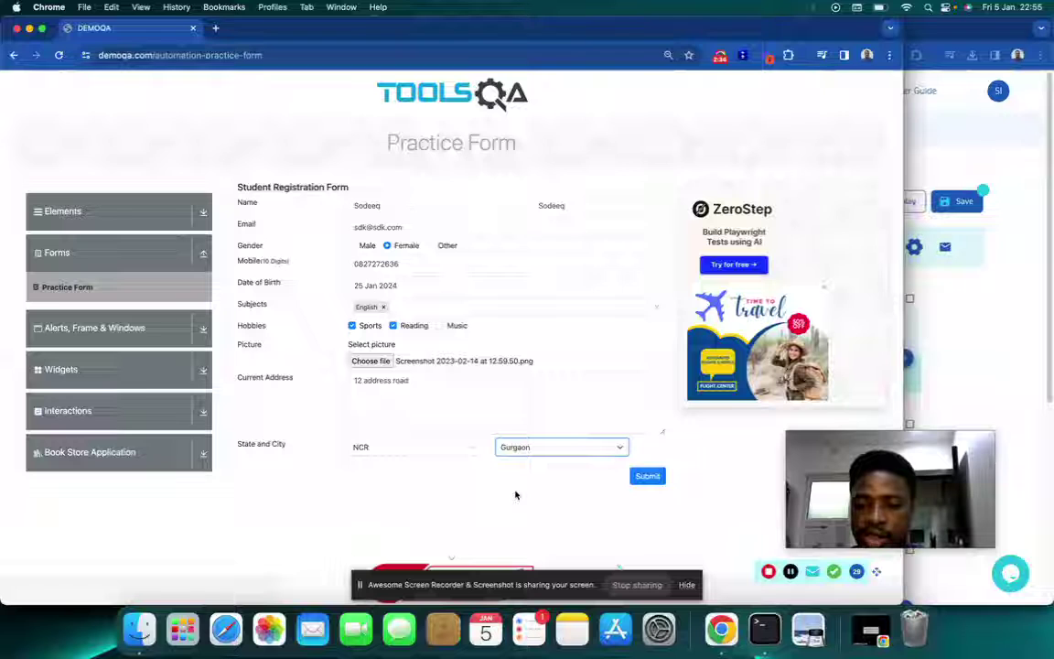
{"action": "left_click", "coordinate": [651, 477]}
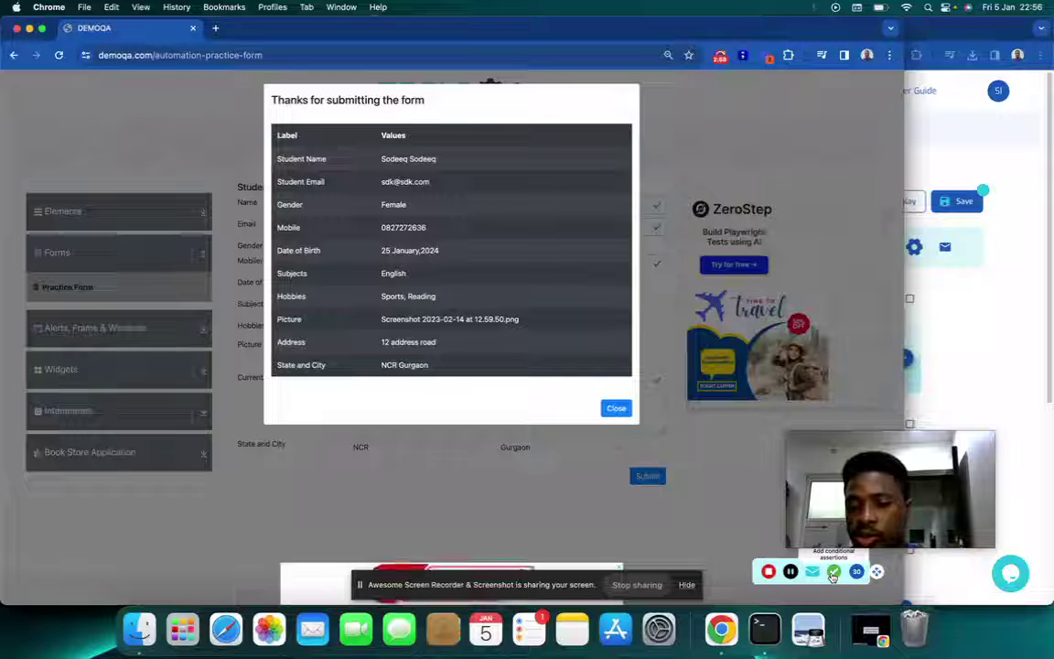
{"action": "left_click", "coordinate": [833, 572]}
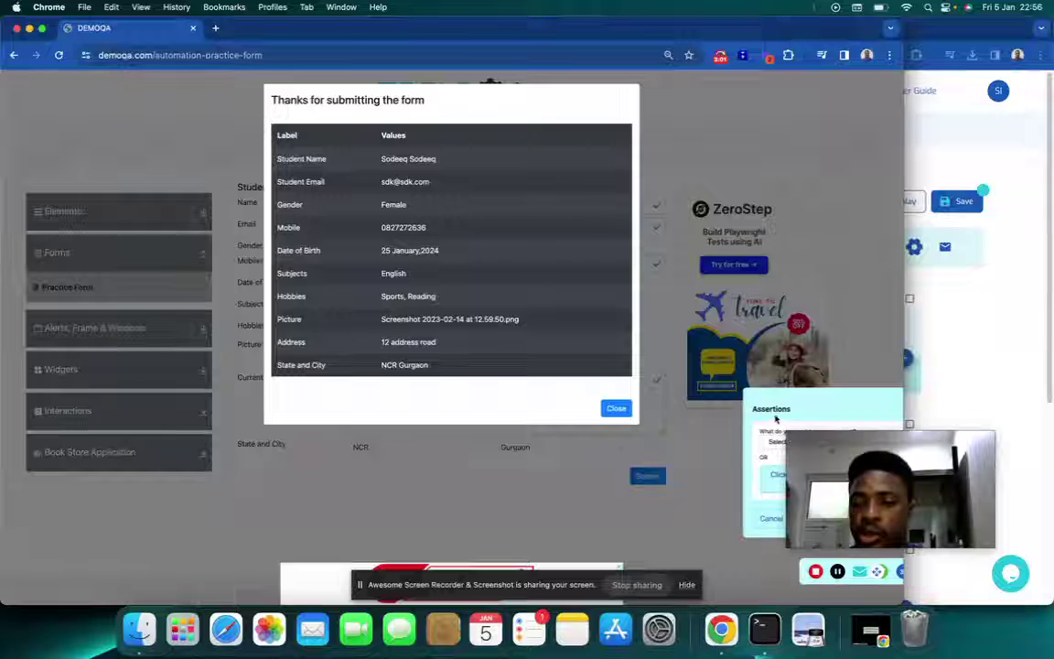
Step: Add a contains-text assertion on the confirmation title, then stop recording
{"action": "left_click", "coordinate": [773, 473]}
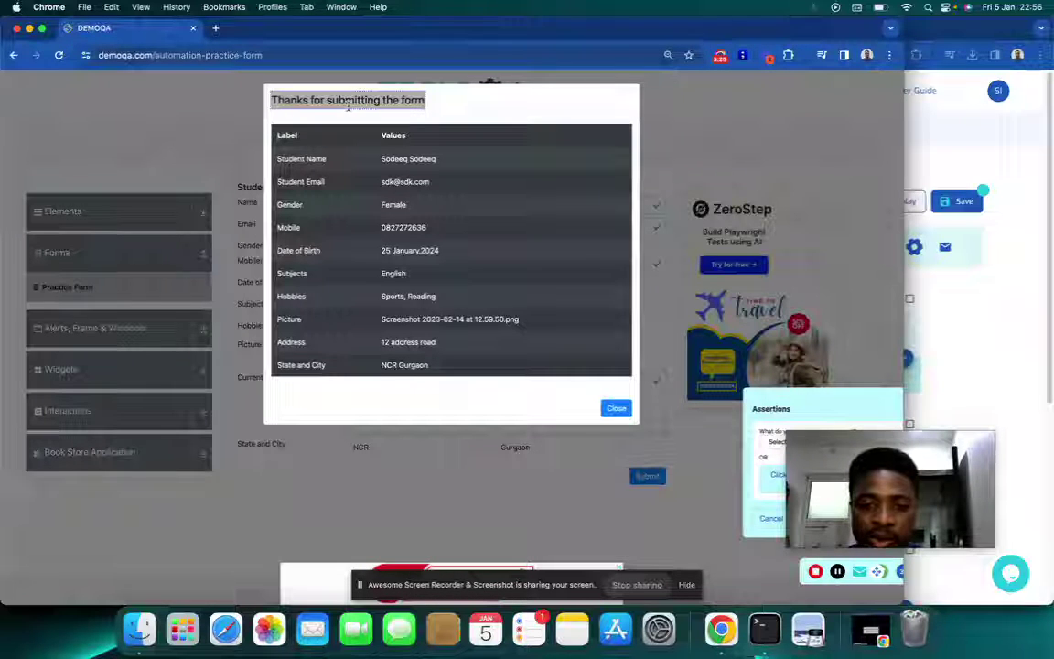
{"action": "left_click", "coordinate": [360, 103]}
{"action": "mouse_move", "coordinate": [932, 458]}
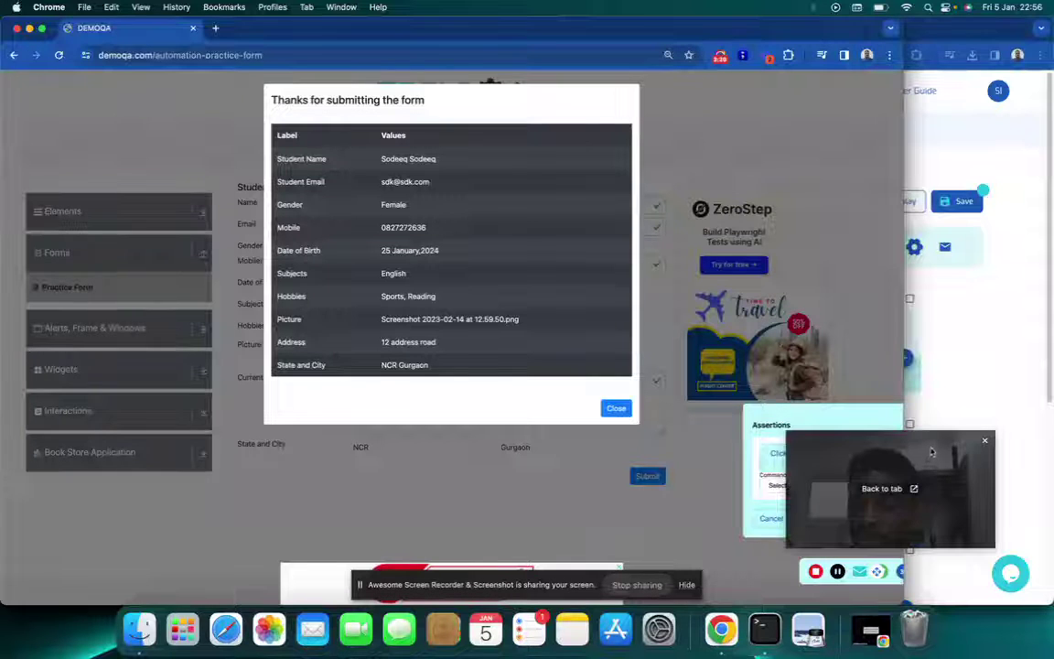
{"action": "left_click_drag", "start_coordinate": [925, 471], "coordinate": [956, 325]}
{"action": "left_click", "coordinate": [813, 486]}
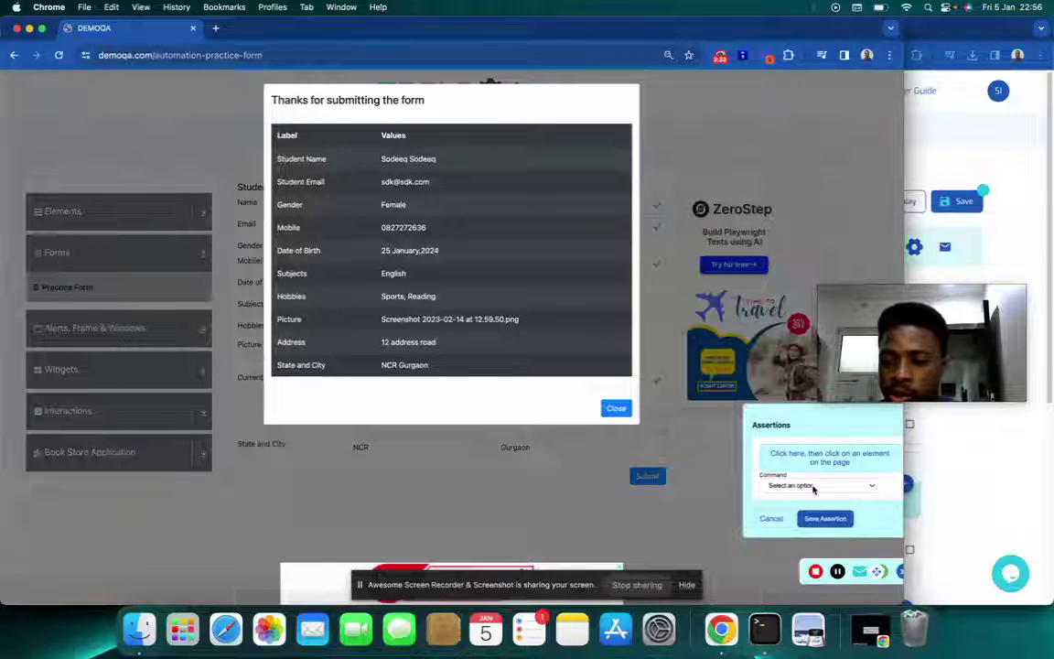
{"action": "left_click", "coordinate": [813, 486]}
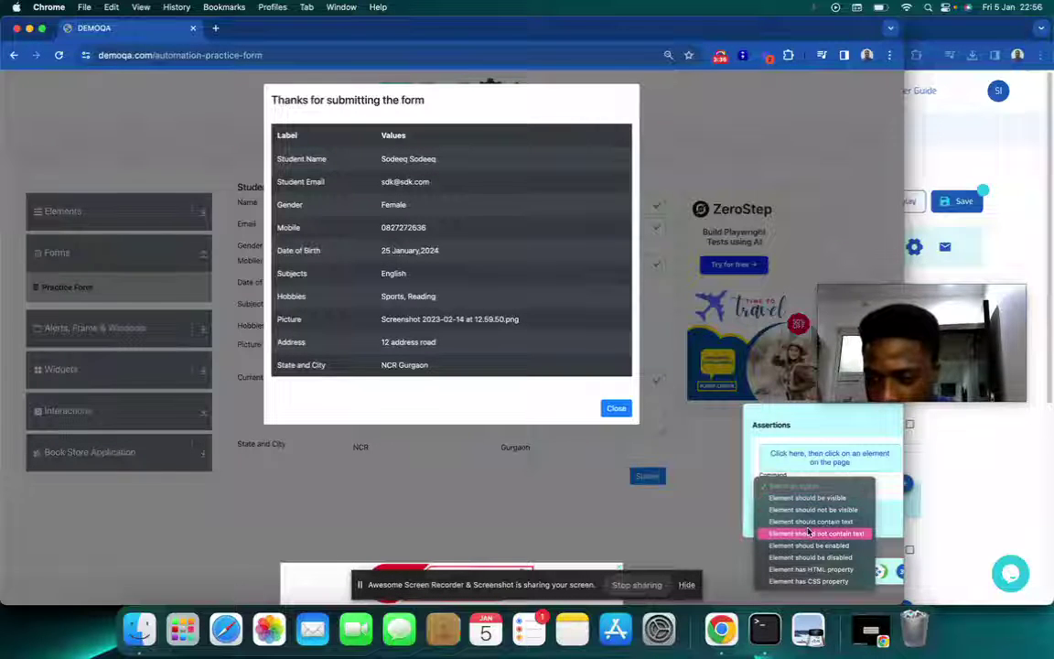
{"action": "left_click", "coordinate": [811, 523]}
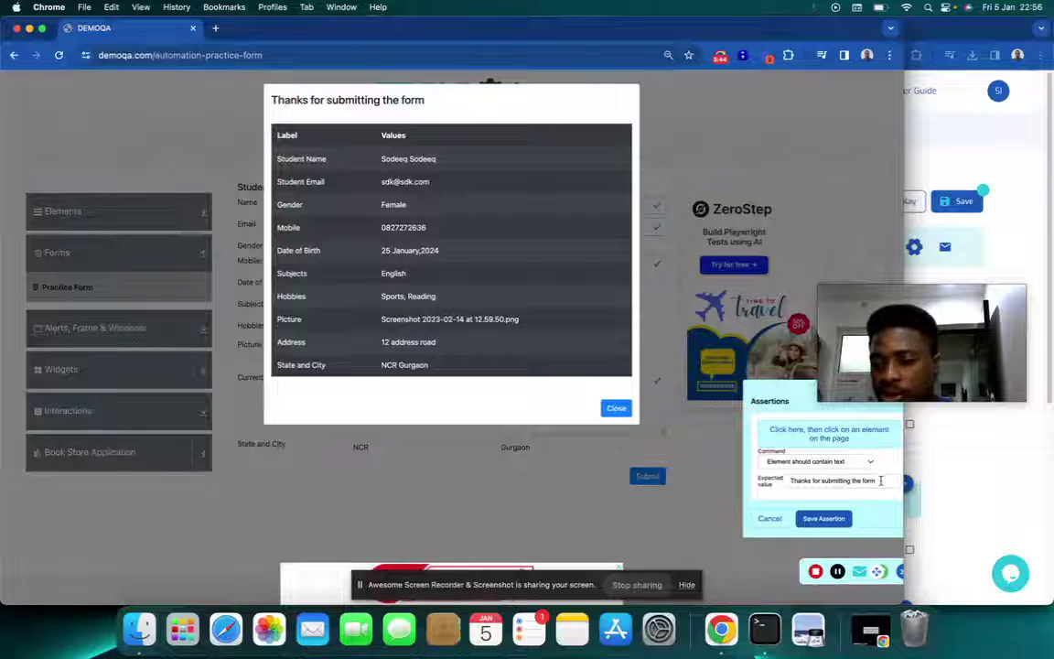
{"action": "left_click", "coordinate": [827, 519]}
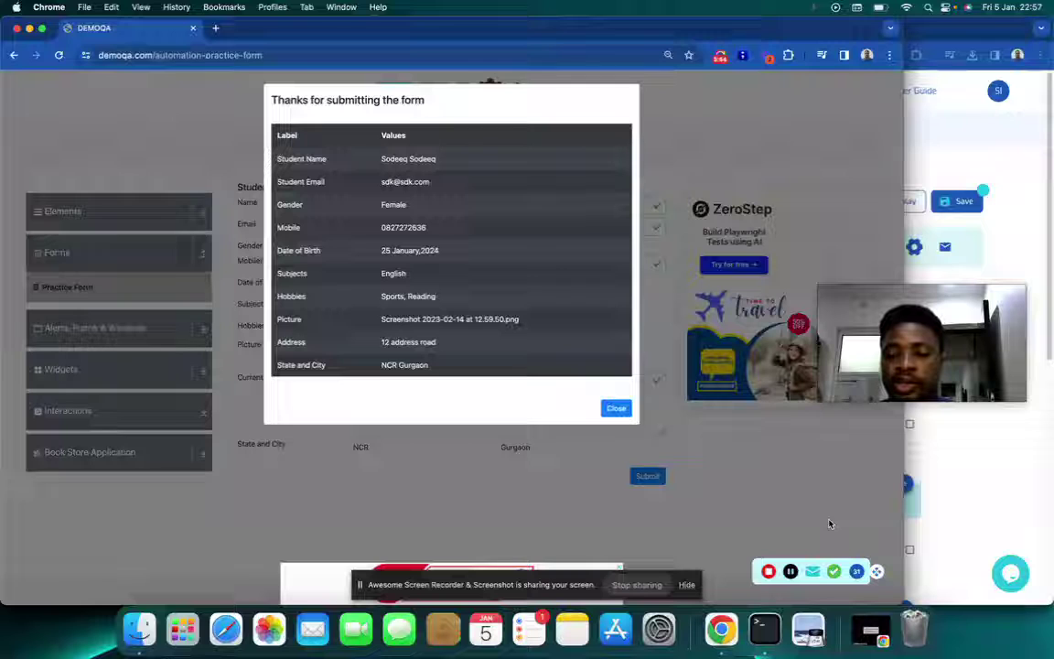
{"action": "left_click", "coordinate": [768, 572]}
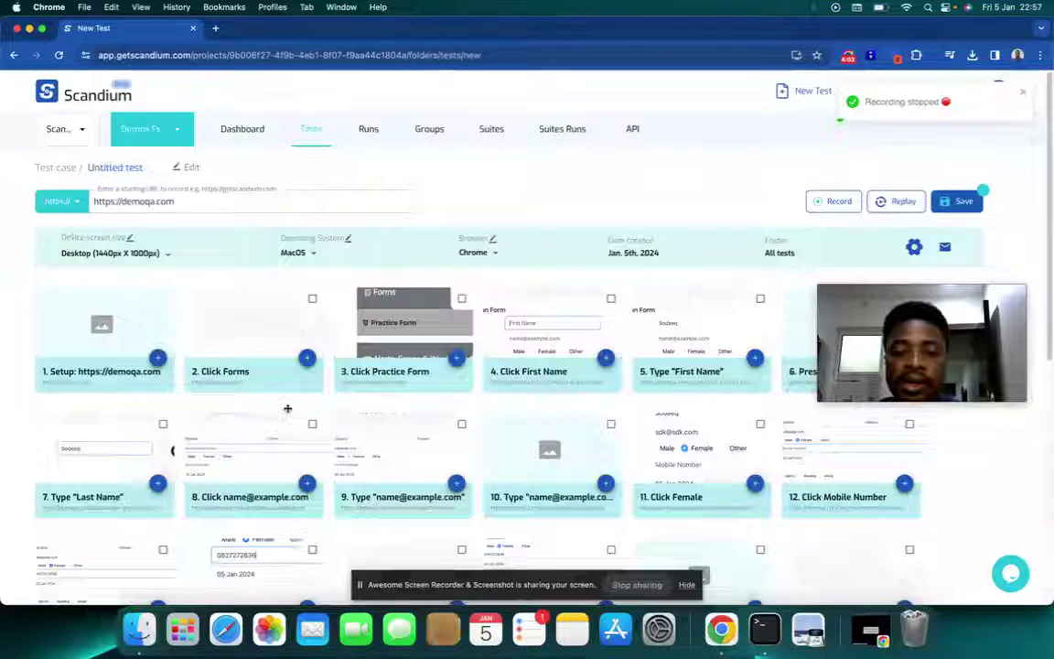
Step: Review the recorded step cards, then replay the test
{"action": "scroll", "coordinate": [287, 407], "scroll_direction": "down", "scroll_amount": 5}
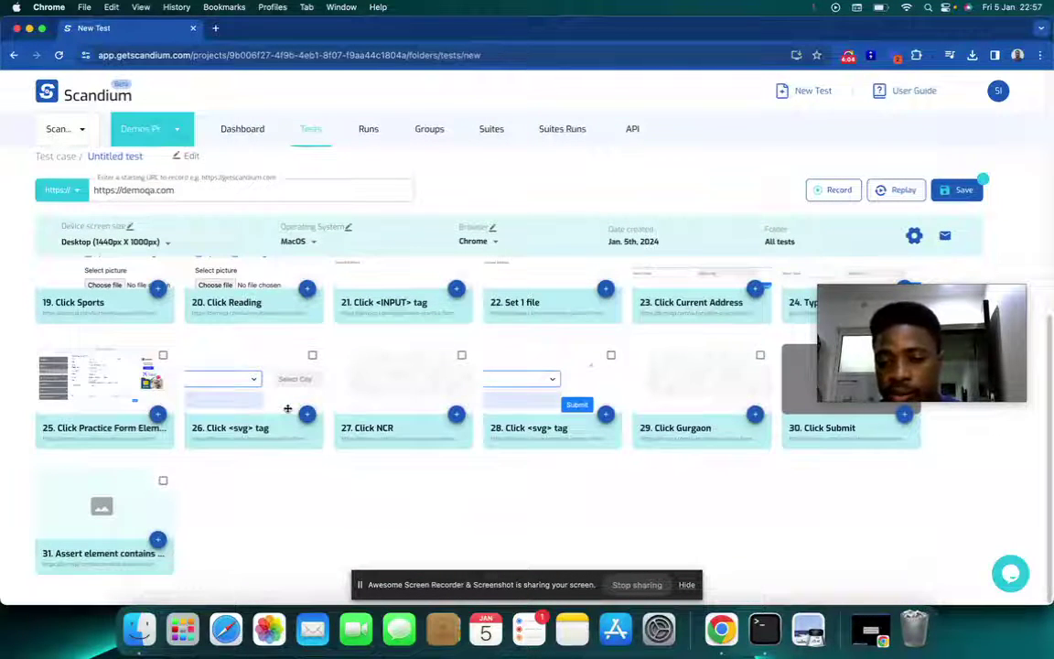
{"action": "scroll", "coordinate": [288, 407], "scroll_direction": "up", "scroll_amount": 3}
{"action": "scroll", "coordinate": [113, 342], "scroll_direction": "up", "scroll_amount": 3}
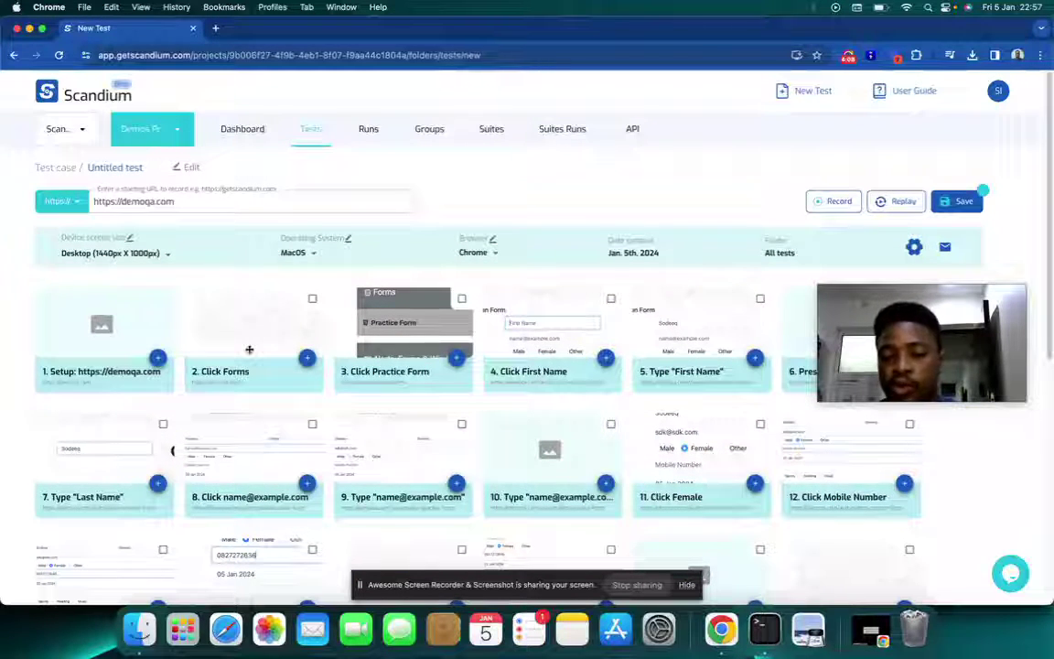
{"action": "scroll", "coordinate": [330, 360], "scroll_direction": "down", "scroll_amount": 5}
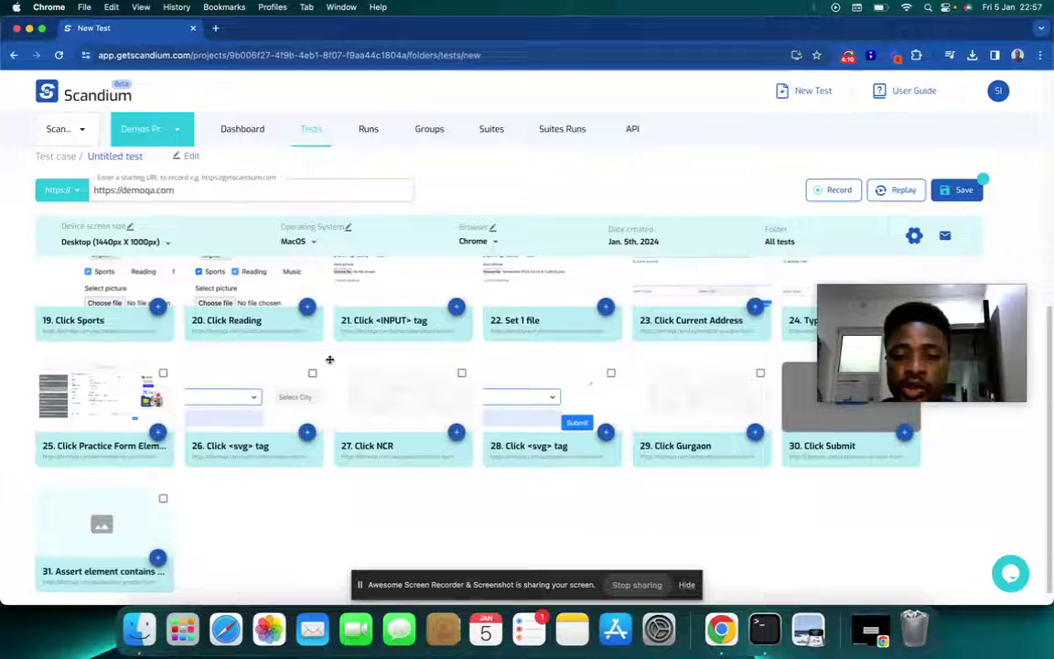
{"action": "scroll", "coordinate": [330, 359], "scroll_direction": "down", "scroll_amount": 1}
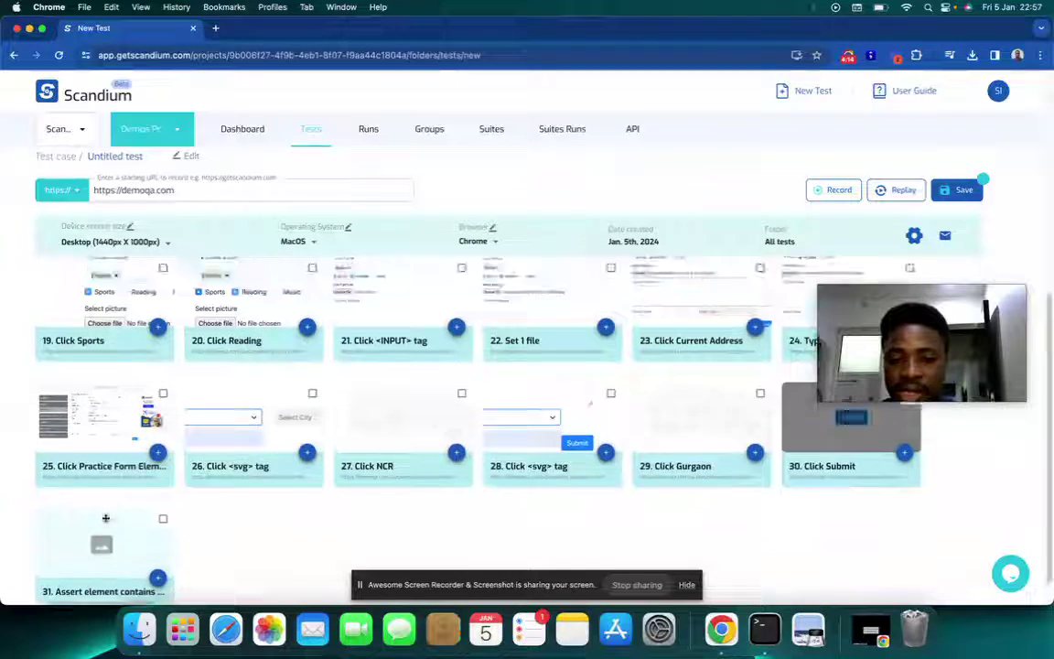
{"action": "scroll", "coordinate": [106, 512], "scroll_direction": "up", "scroll_amount": 5}
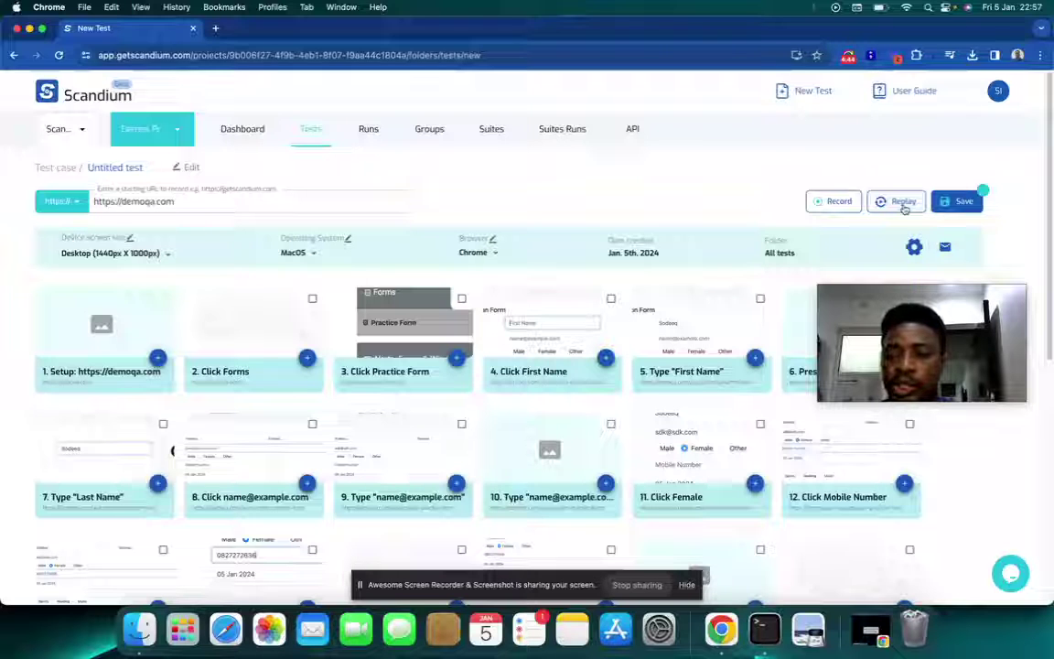
{"action": "left_click", "coordinate": [905, 202]}
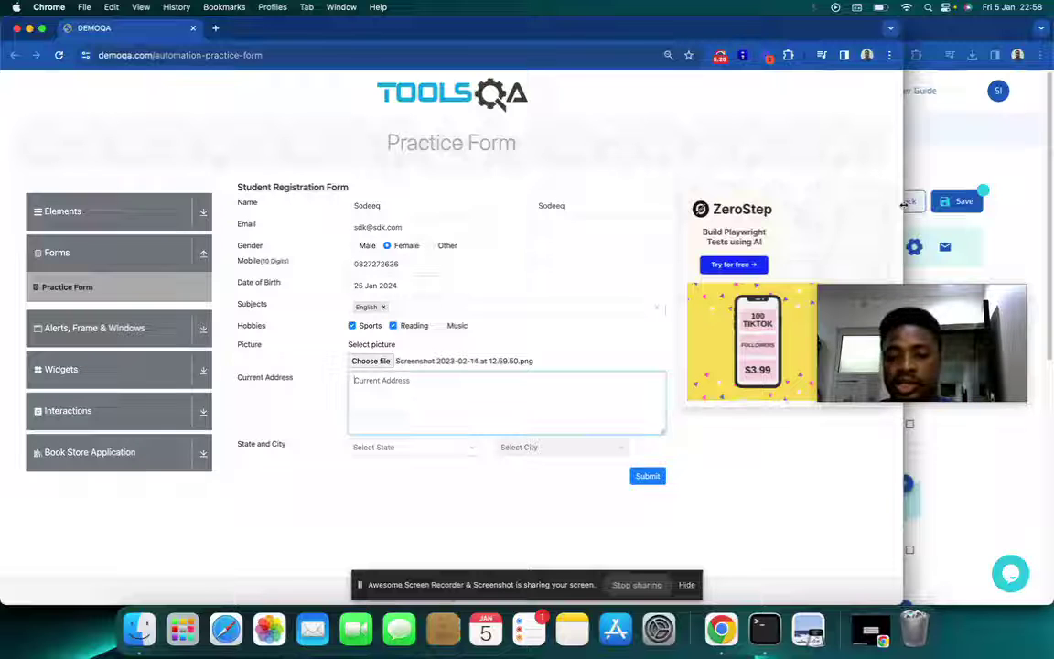
Step: During replay, enter address '12 address road' and pick state and city by keyboard
{"action": "type", "text": "12 address road"}
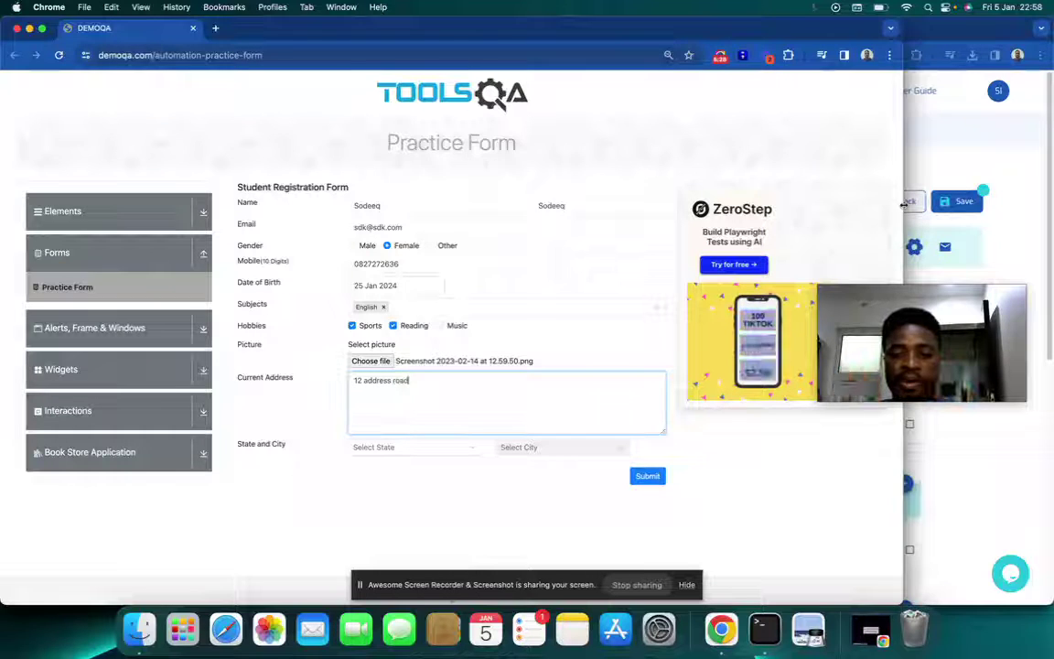
{"action": "key", "text": "Tab"}
{"action": "key", "text": "Down"}
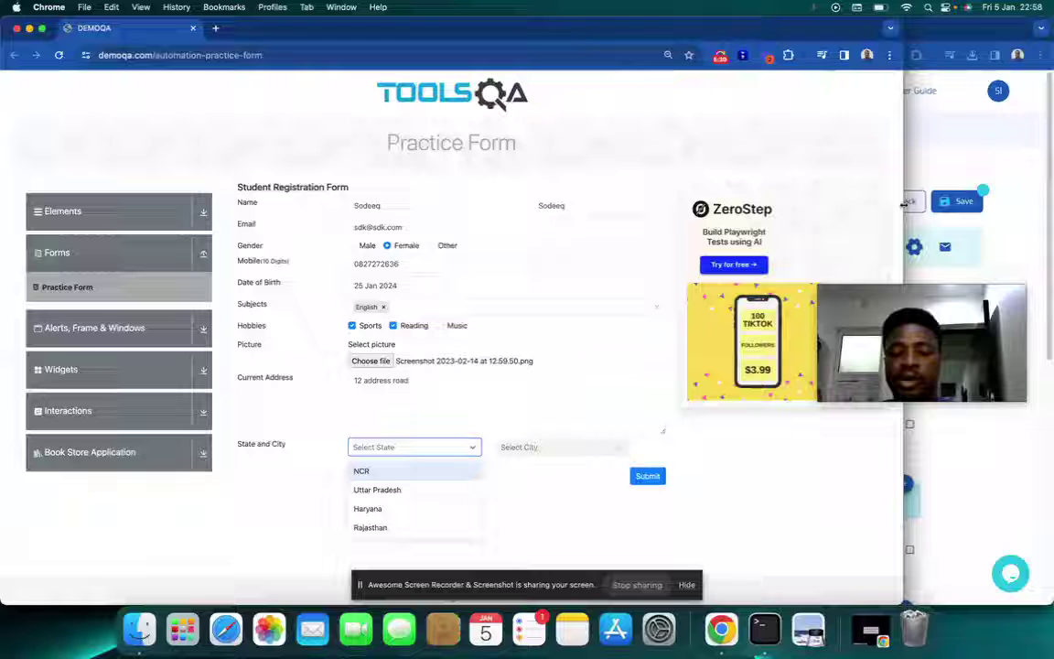
{"action": "key", "text": "Return"}
{"action": "key", "text": "Tab"}
{"action": "key", "text": "Down"}
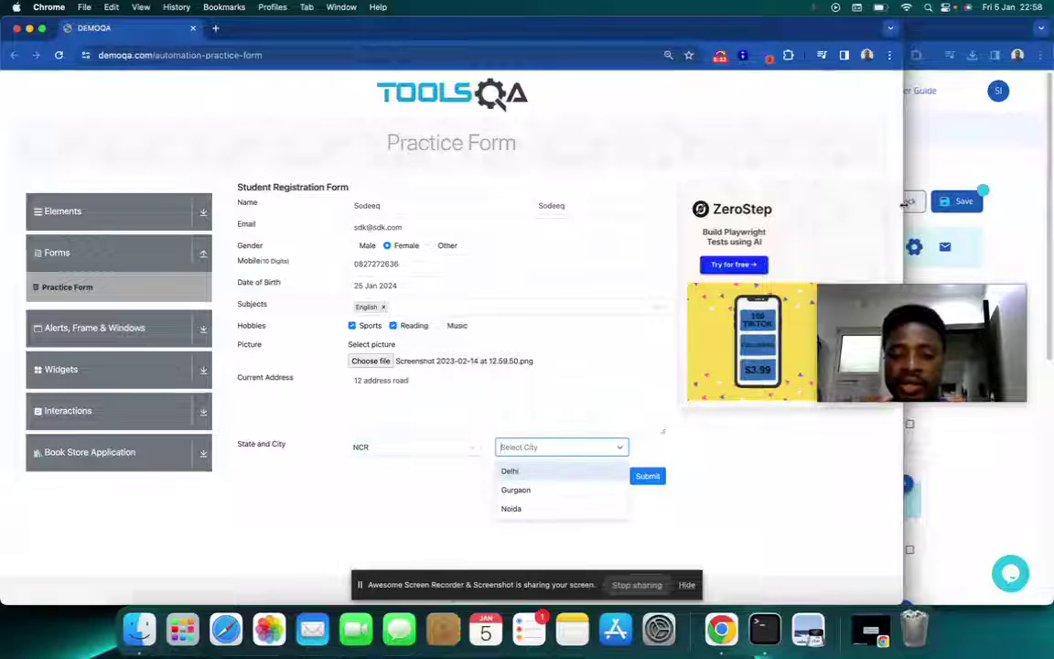
{"action": "key", "text": "Down"}
{"action": "key", "text": "Return"}
{"action": "key", "text": "Return"}
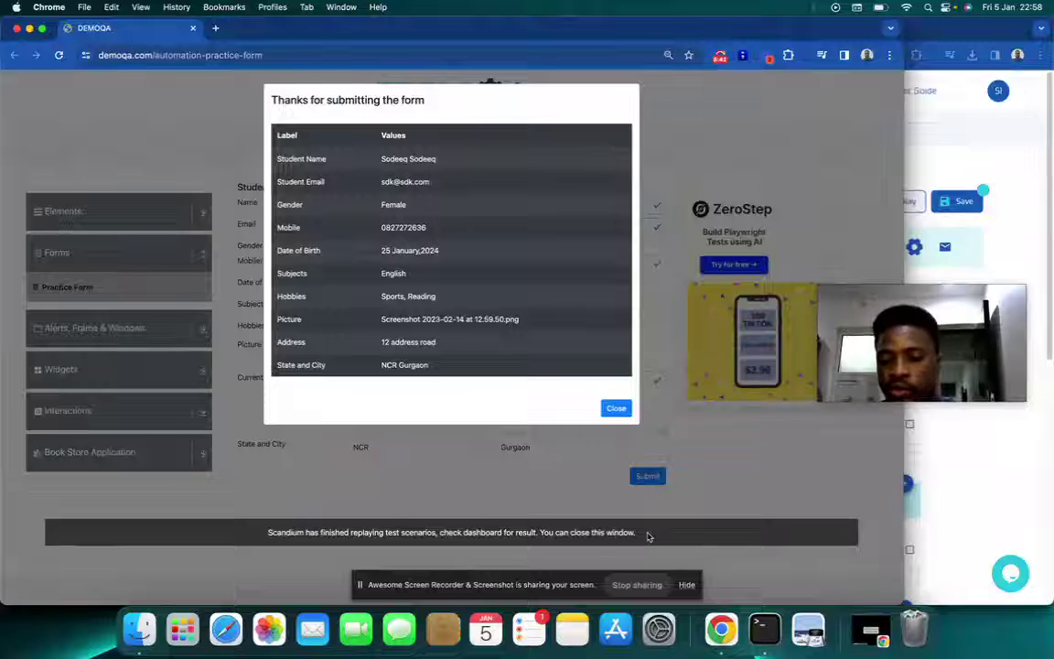
Step: Close the replay window, check the Passed badges, and open step 3, Click Practice Form
{"action": "left_click_drag", "start_coordinate": [648, 535], "coordinate": [254, 537]}
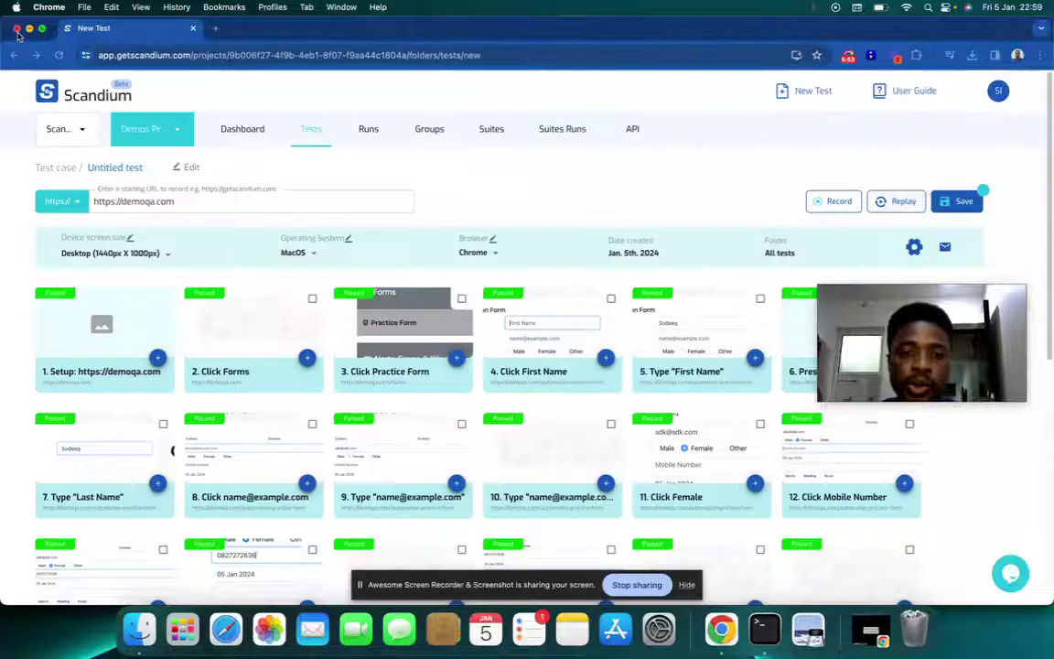
{"action": "left_click", "coordinate": [17, 28]}
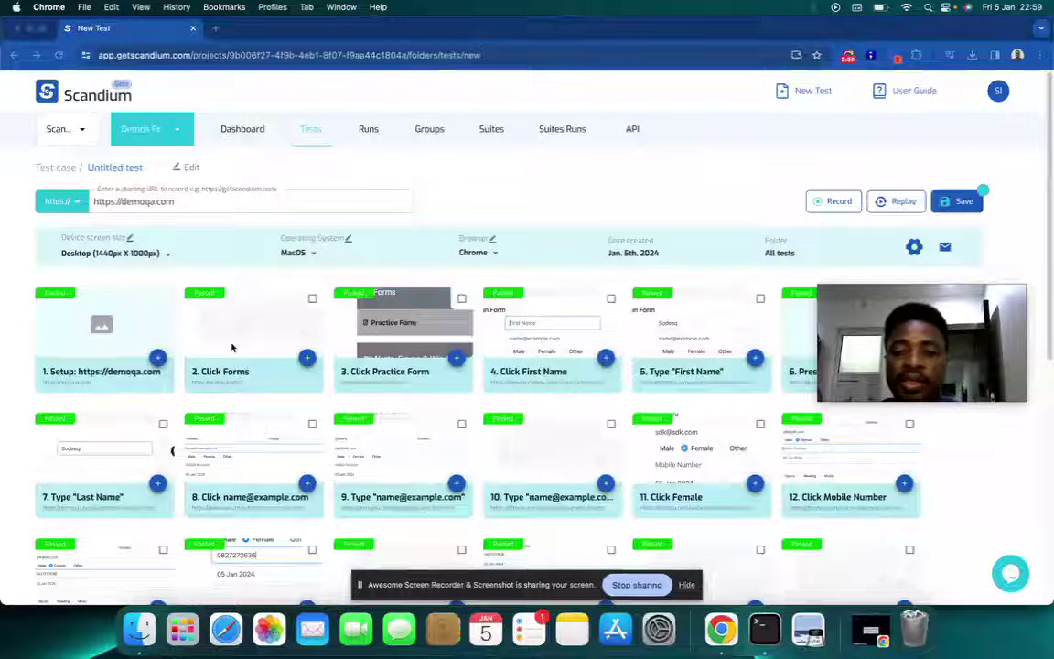
{"action": "scroll", "coordinate": [346, 397], "scroll_direction": "down", "scroll_amount": 5}
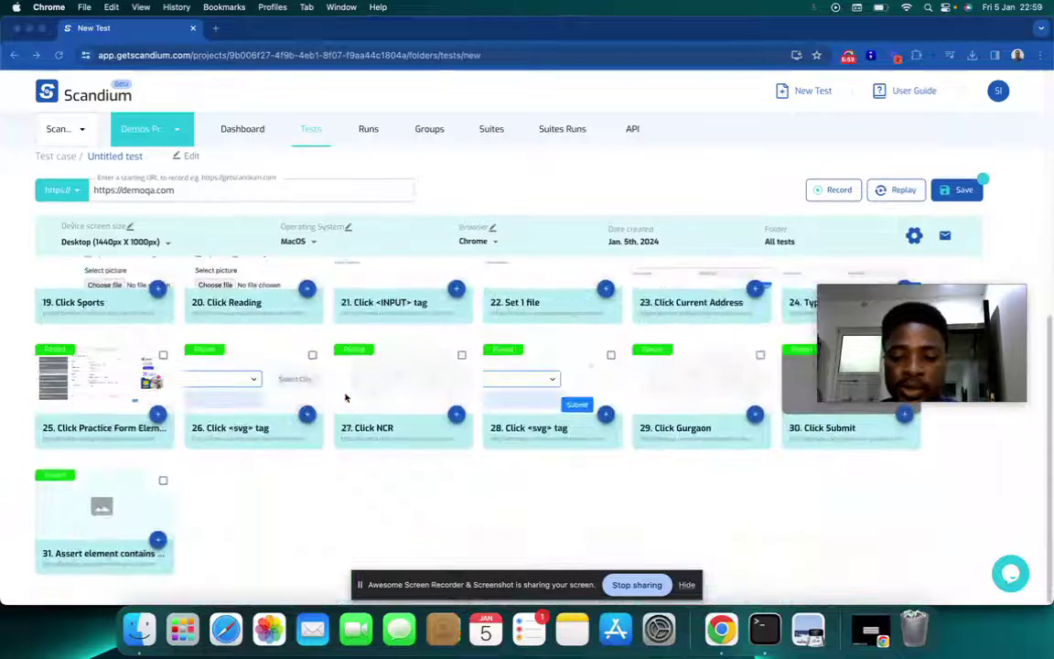
{"action": "scroll", "coordinate": [346, 398], "scroll_direction": "up", "scroll_amount": 5}
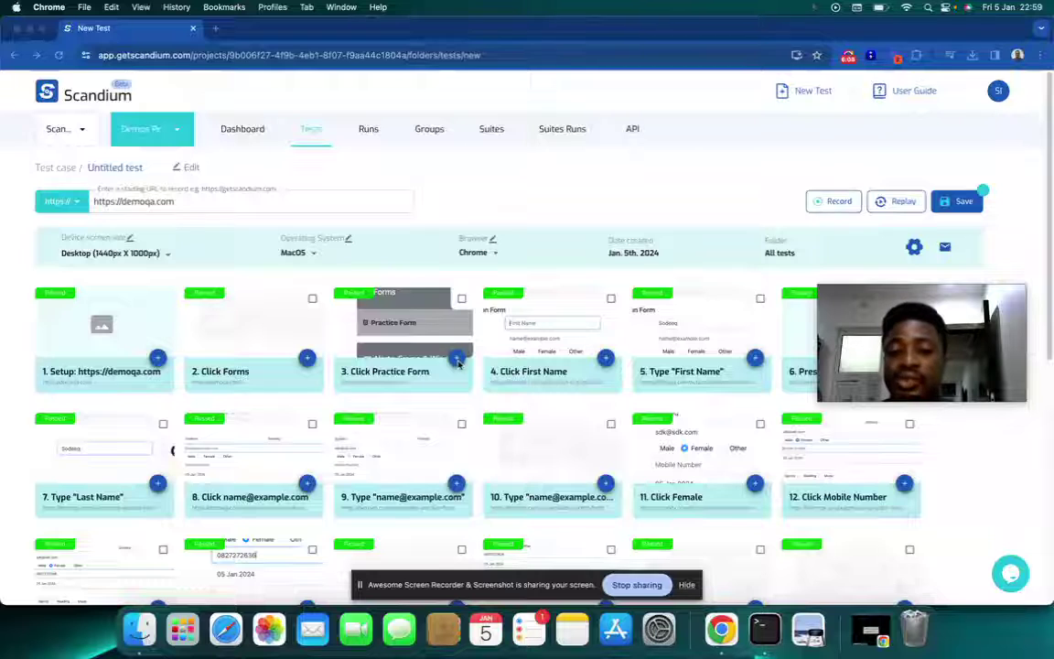
{"action": "left_click", "coordinate": [458, 363]}
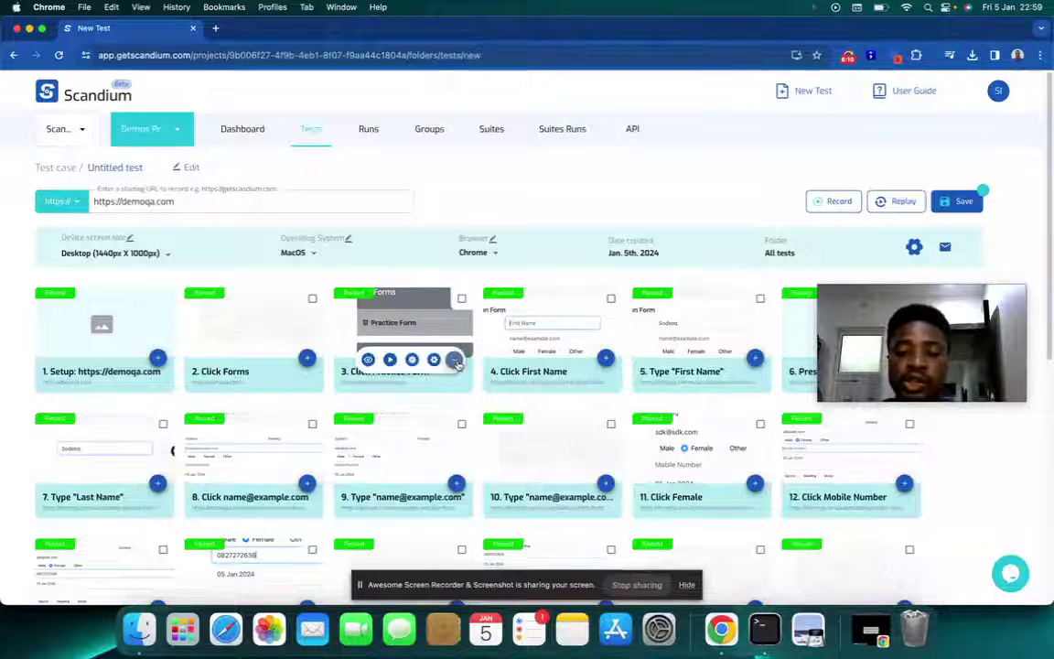
{"action": "left_click", "coordinate": [372, 364]}
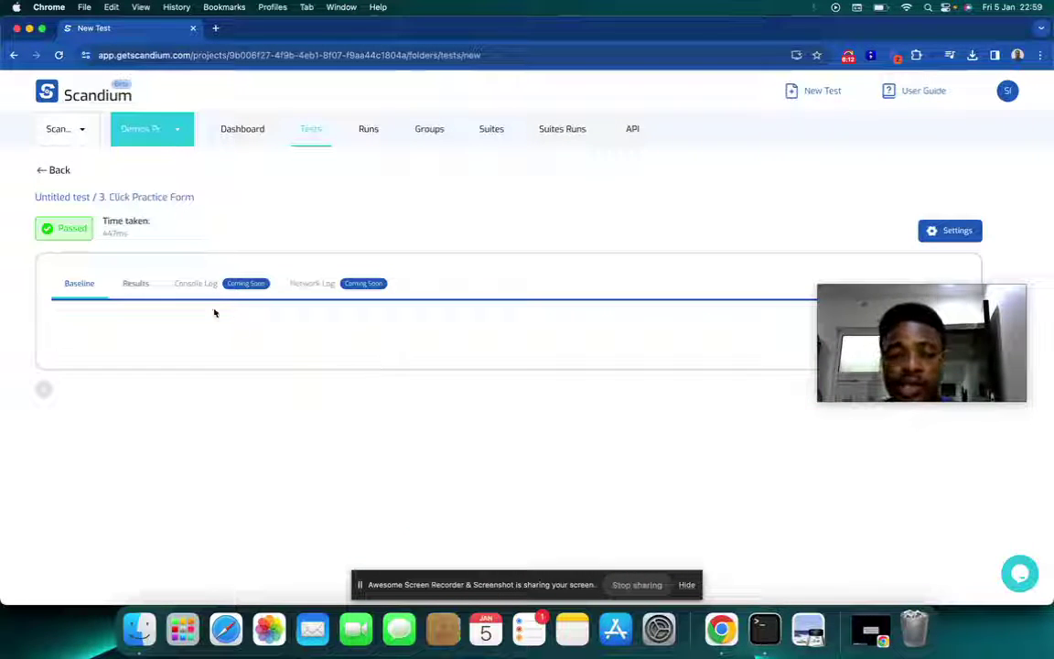
Step: Compare step 3's Baseline and Result screenshots in the Results tab, then return to the steps grid
{"action": "left_click", "coordinate": [135, 289]}
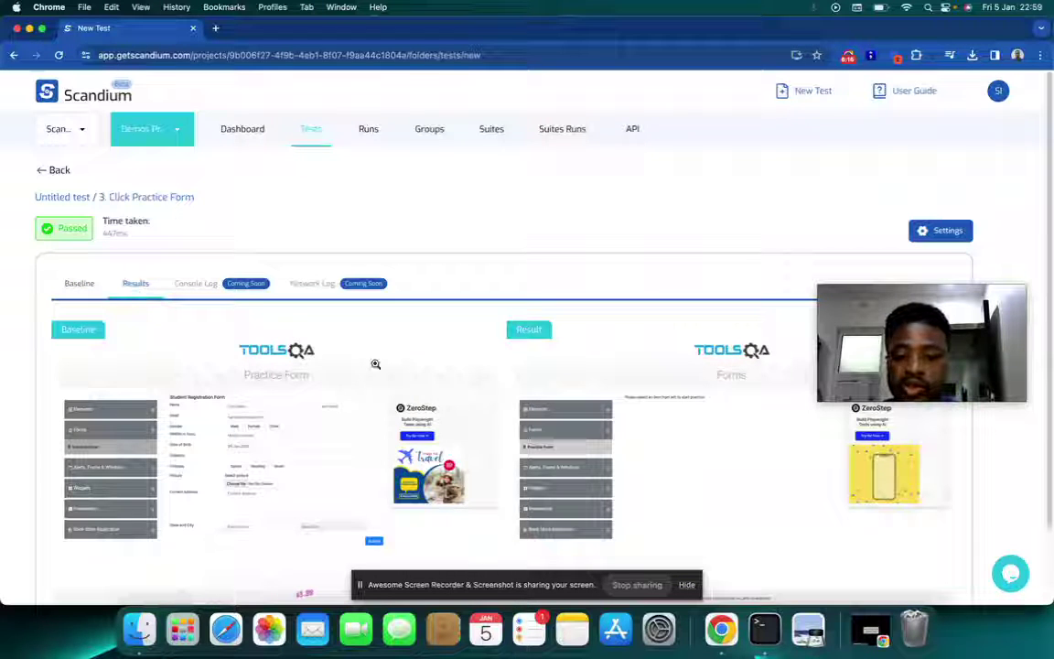
{"action": "scroll", "coordinate": [481, 386], "scroll_direction": "down", "scroll_amount": 2}
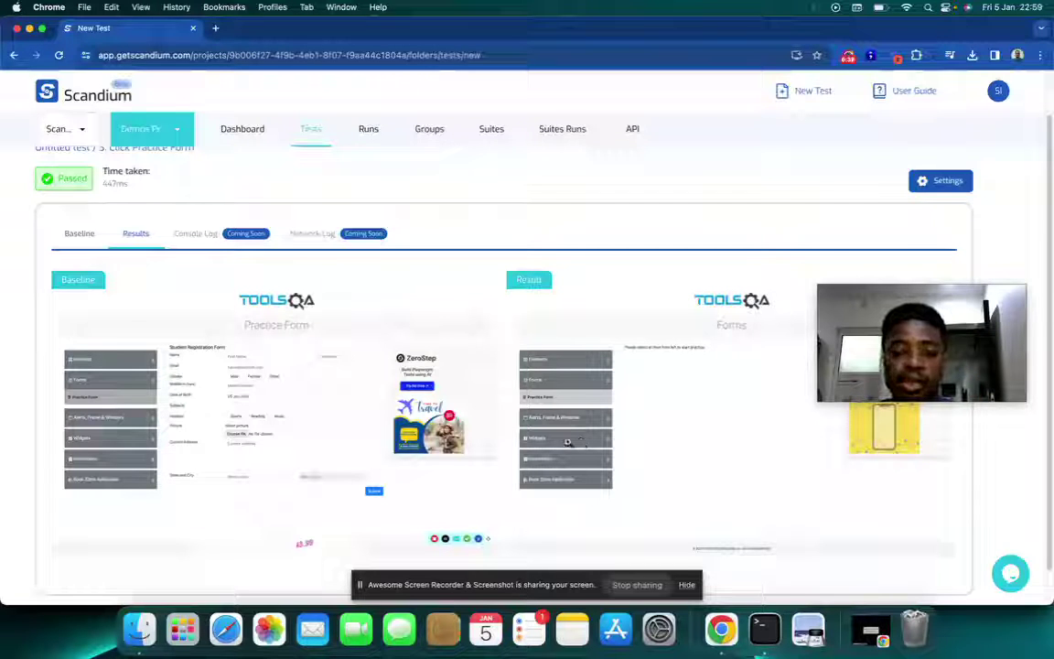
{"action": "scroll", "coordinate": [367, 332], "scroll_direction": "up", "scroll_amount": 2}
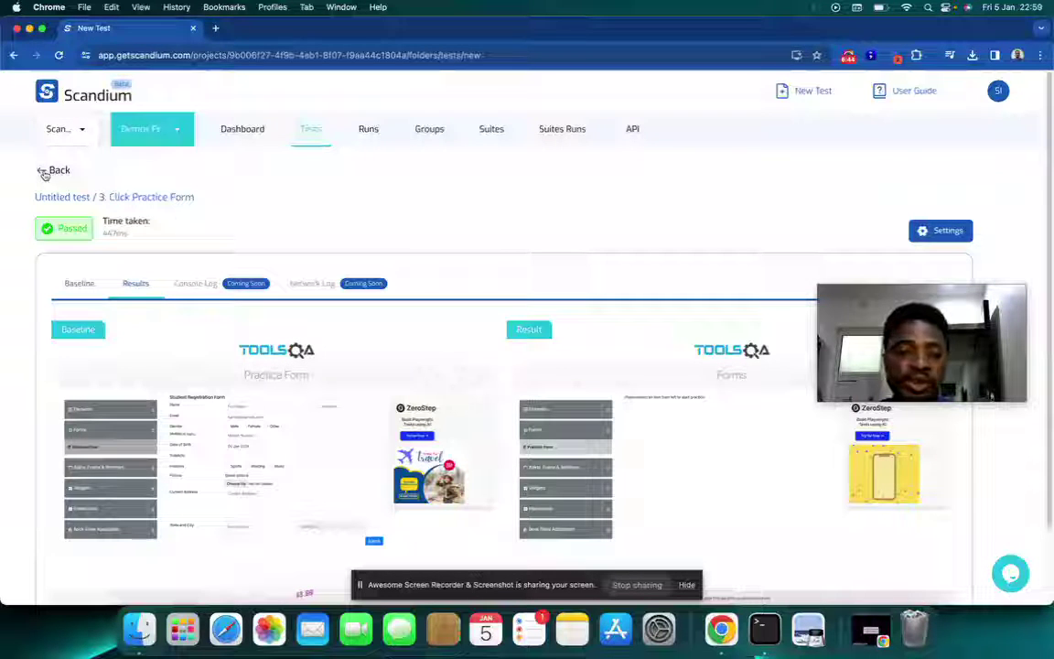
{"action": "left_click", "coordinate": [43, 174]}
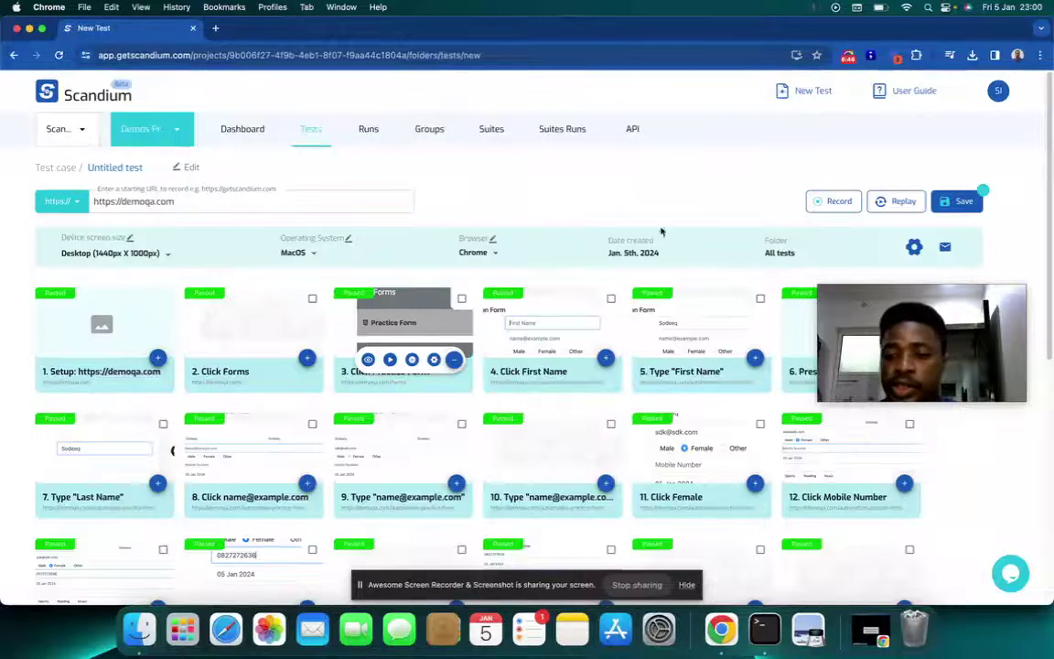